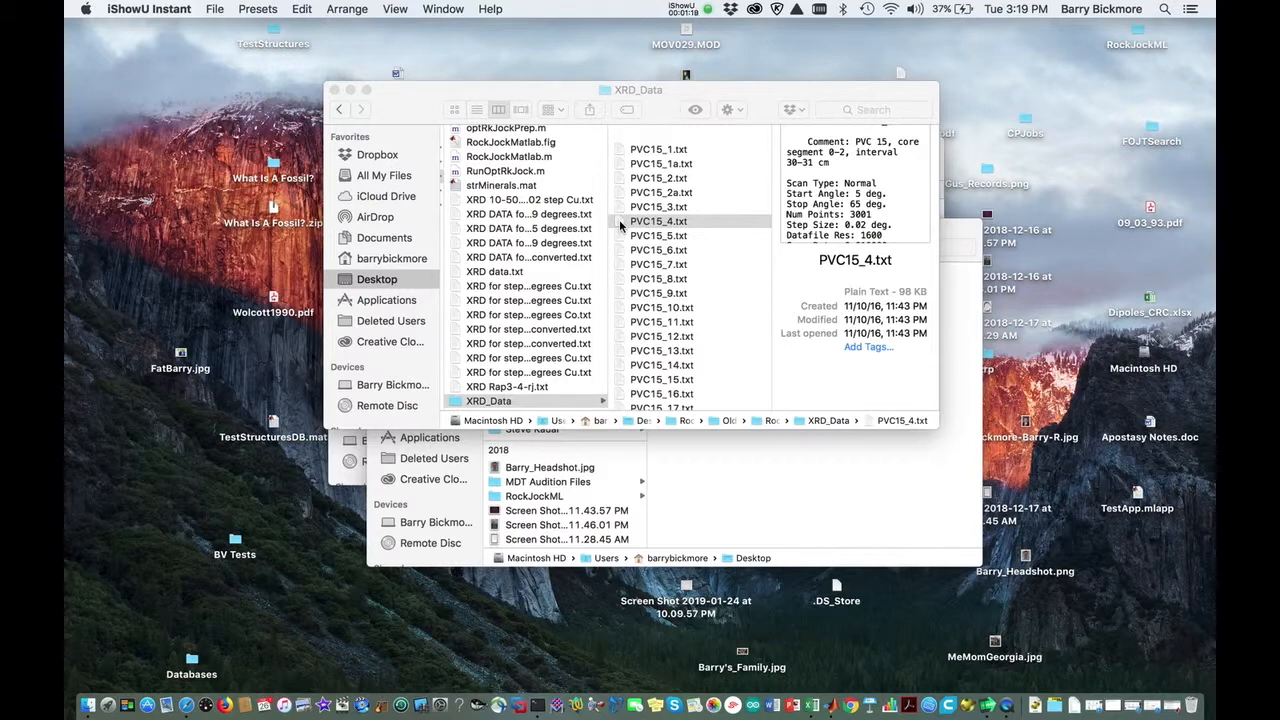
Open PVC15_4.txt from the XRD_Data folder in Excel and review its header rows and the Deg., CPS and ESD data columns.
left_click_drag(620, 226, 812, 705)
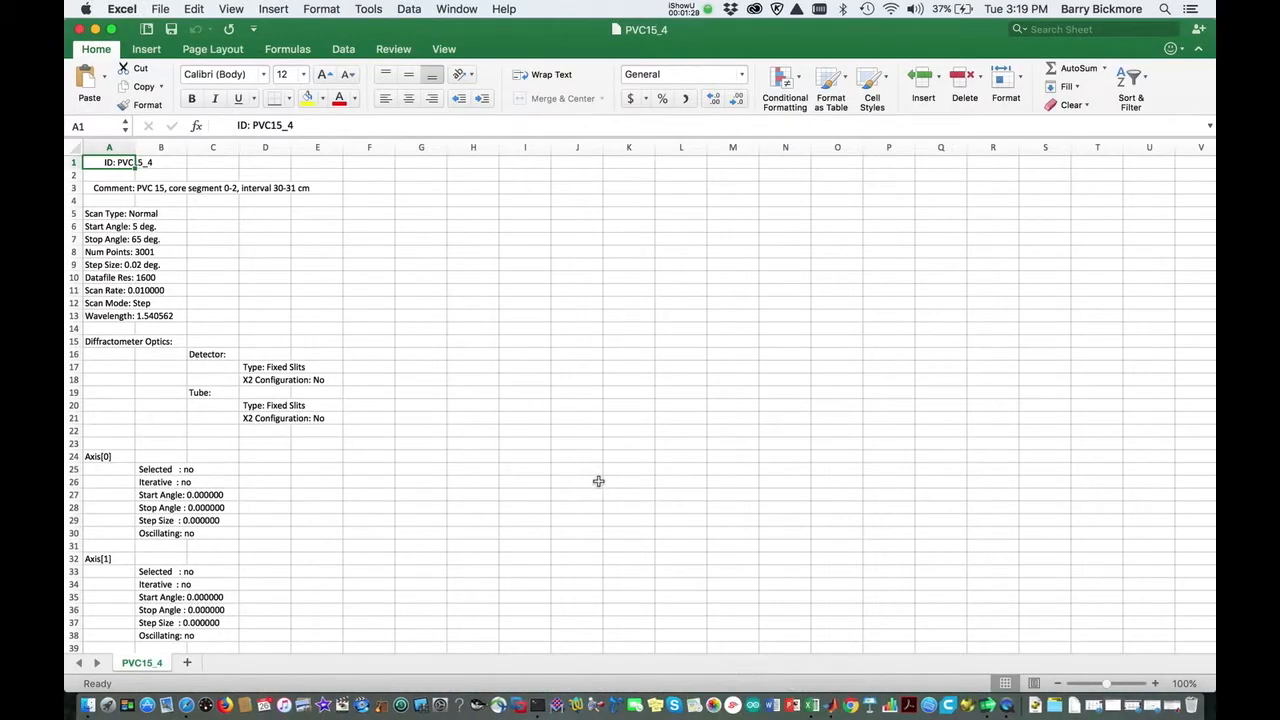
scroll(598, 481, "down", 5)
scroll(598, 481, "down", 20)
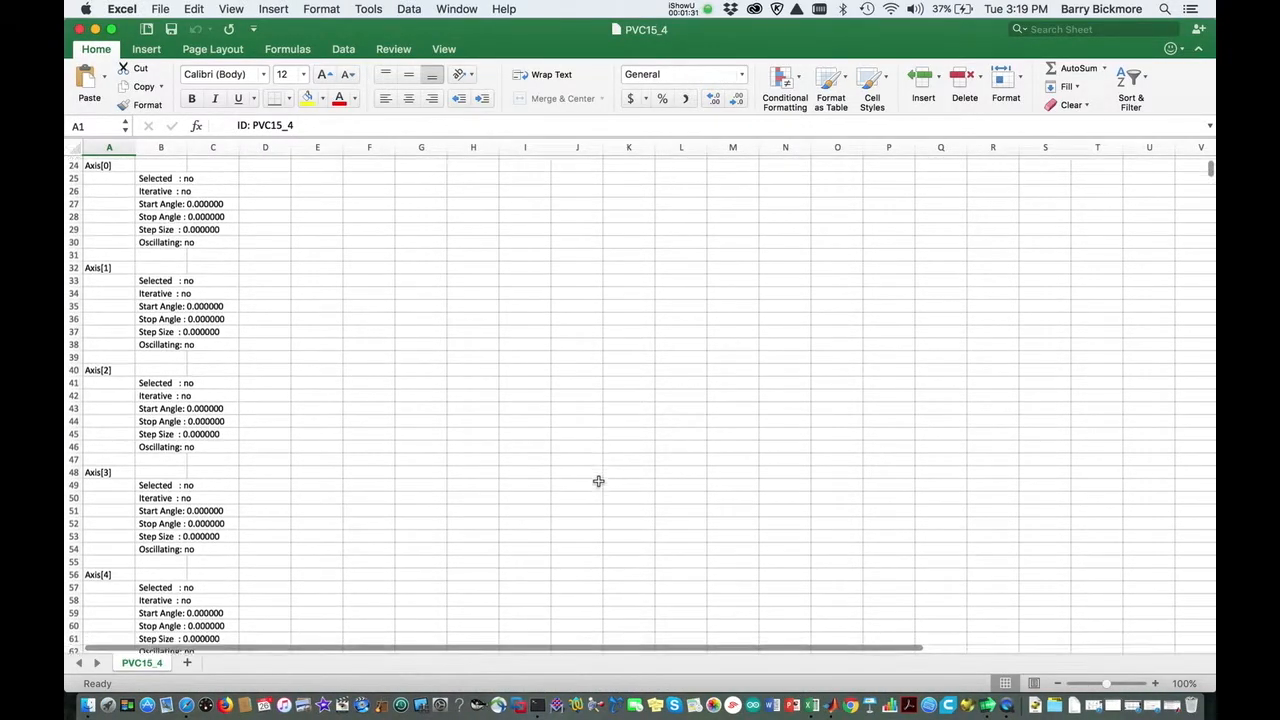
scroll(598, 481, "up", 20)
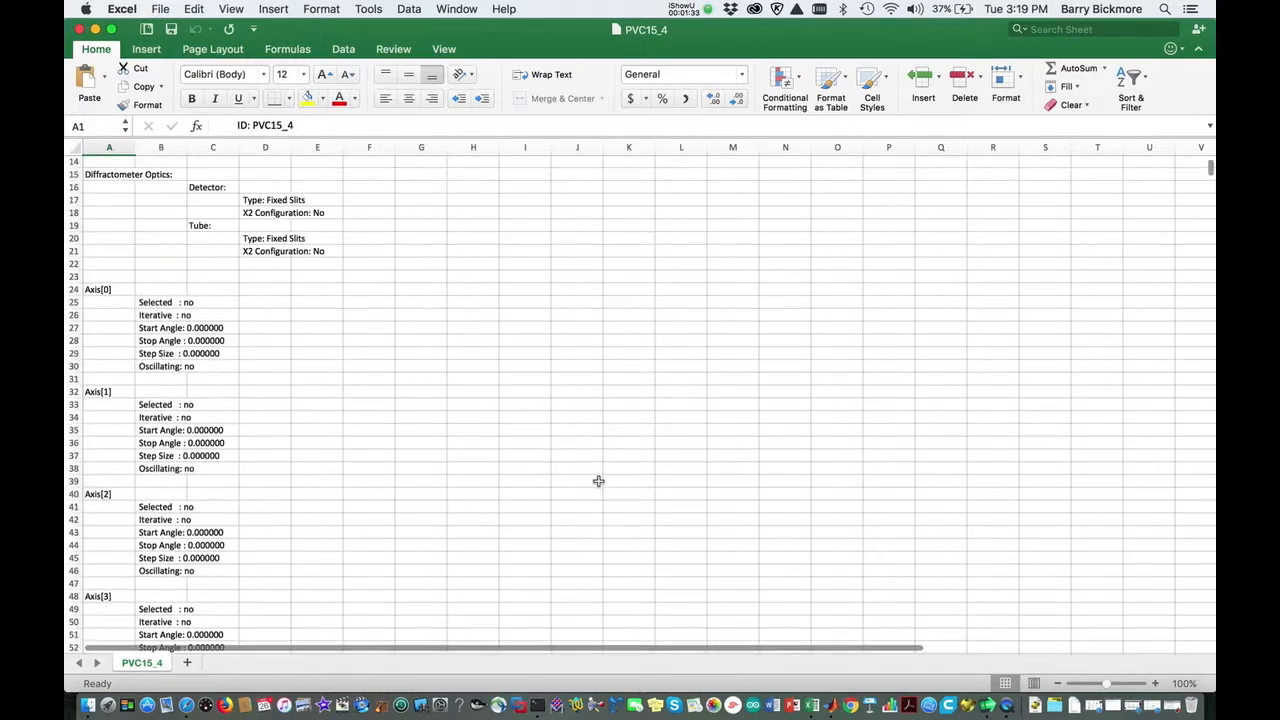
scroll(598, 481, "down", 20)
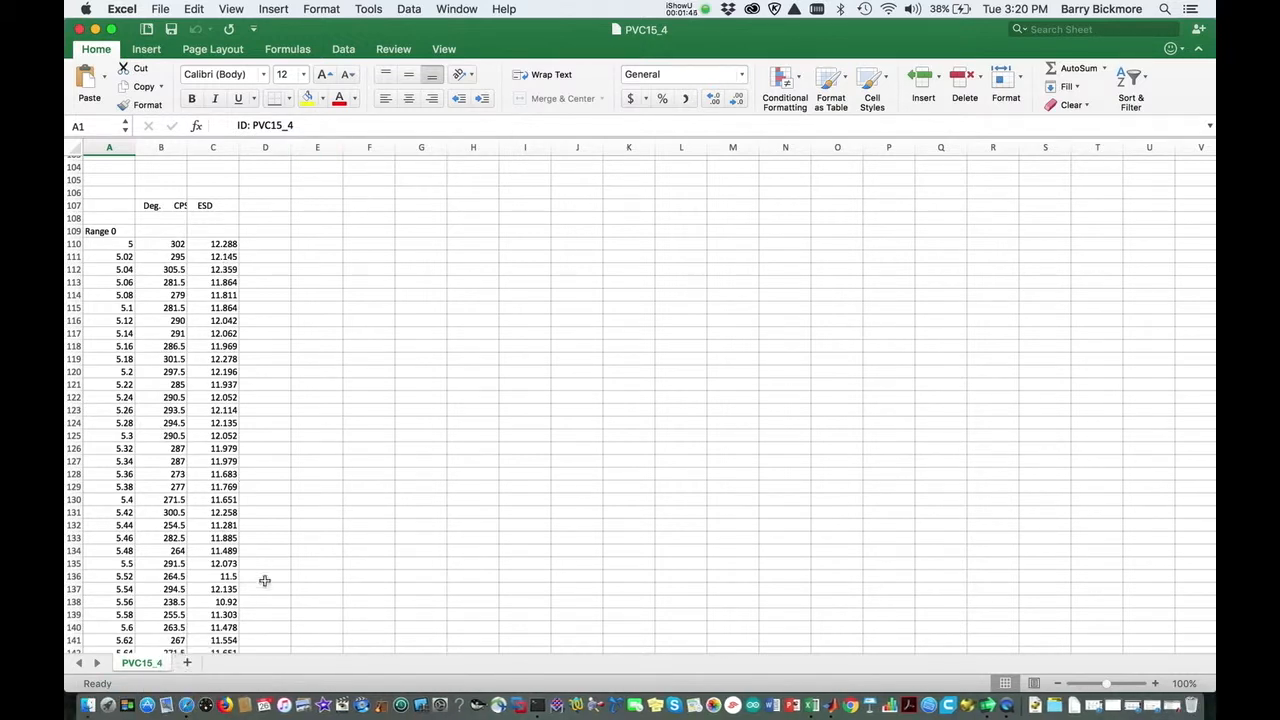
left_click(434, 573)
left_click(320, 341)
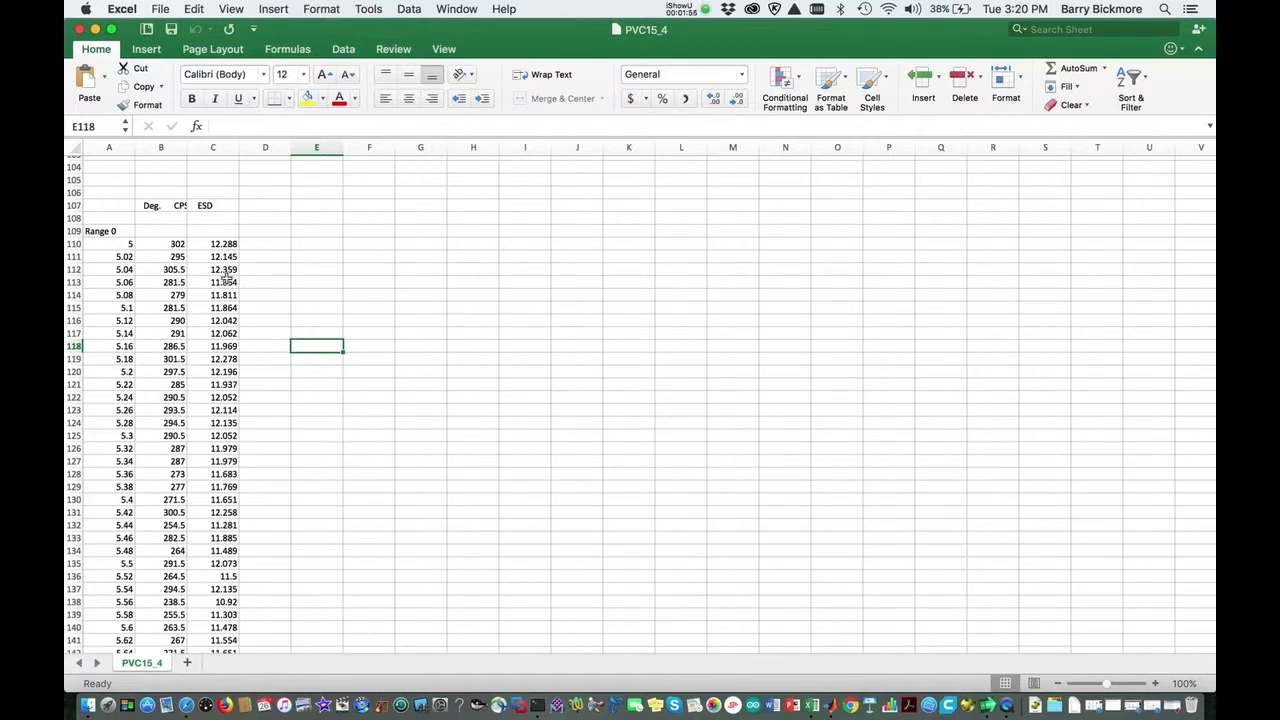
scroll(417, 392, "up", 20)
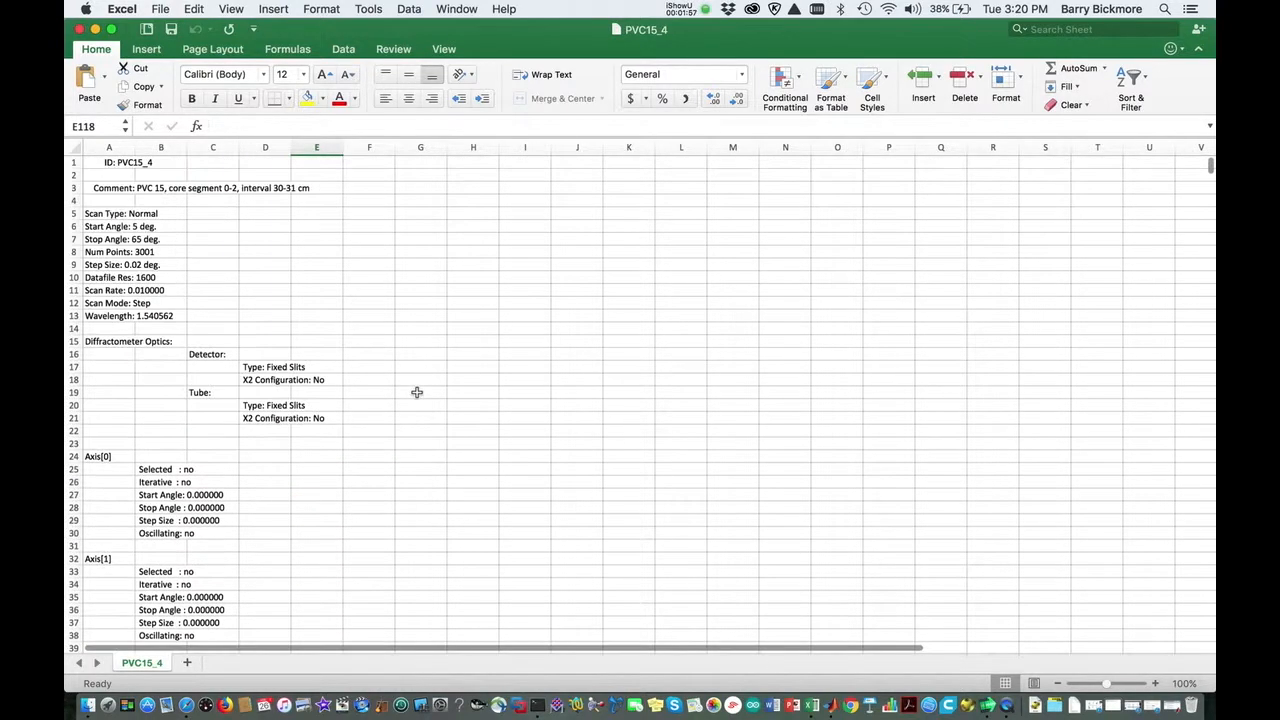
Delete header rows 1 through 109 so the sheet starts with the first scan data row.
left_click_drag(73, 162, 68, 470)
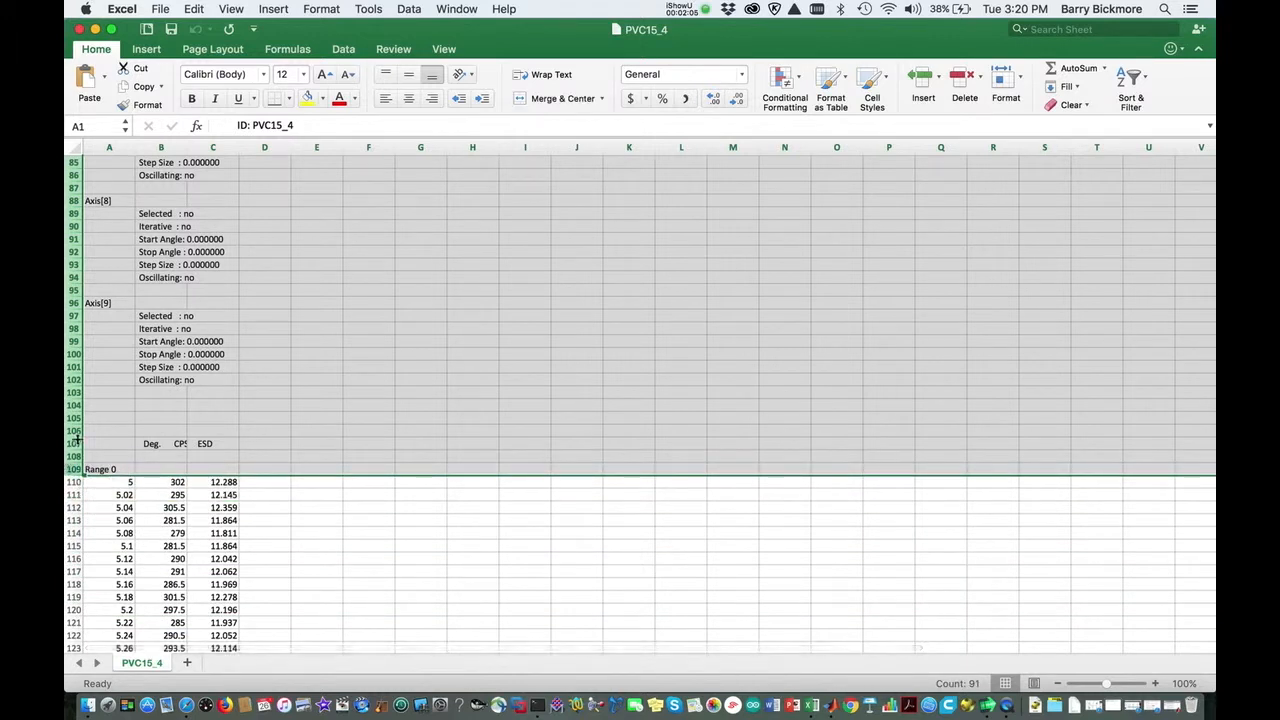
left_click(194, 10)
left_click(242, 198)
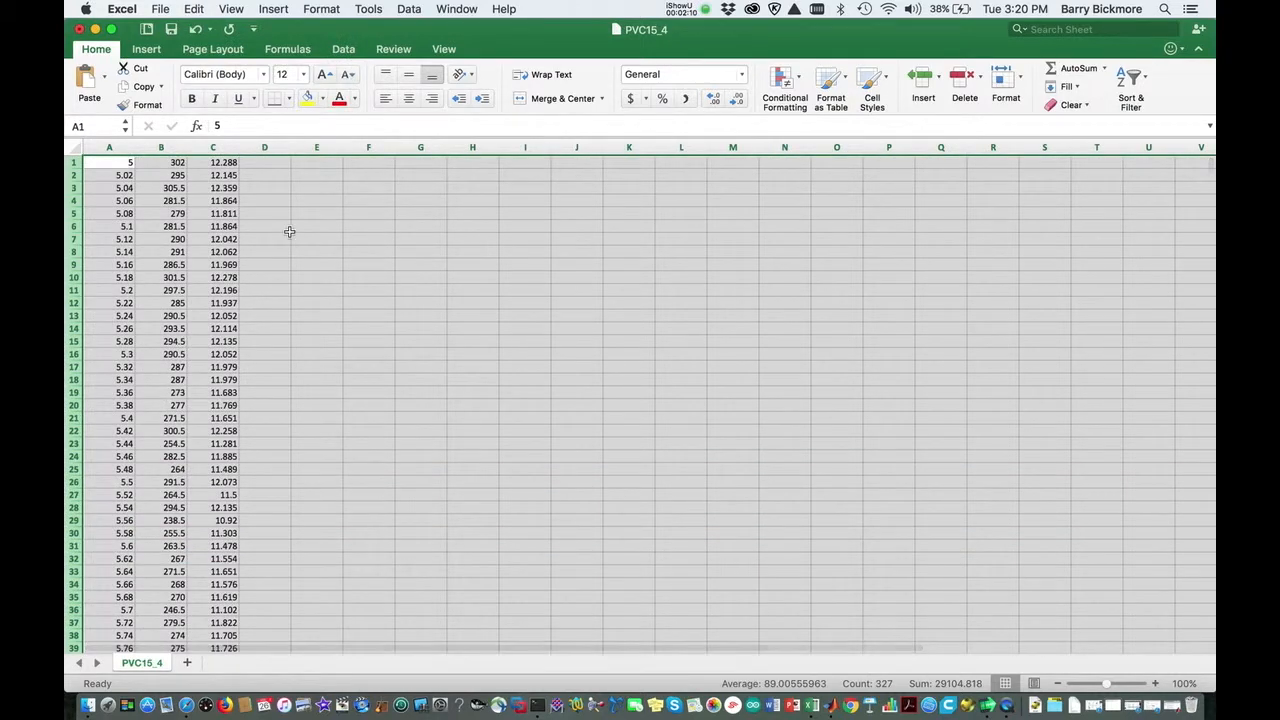
Delete the angle column and the ESD column, keeping only the CPS intensities in column A.
left_click(108, 149)
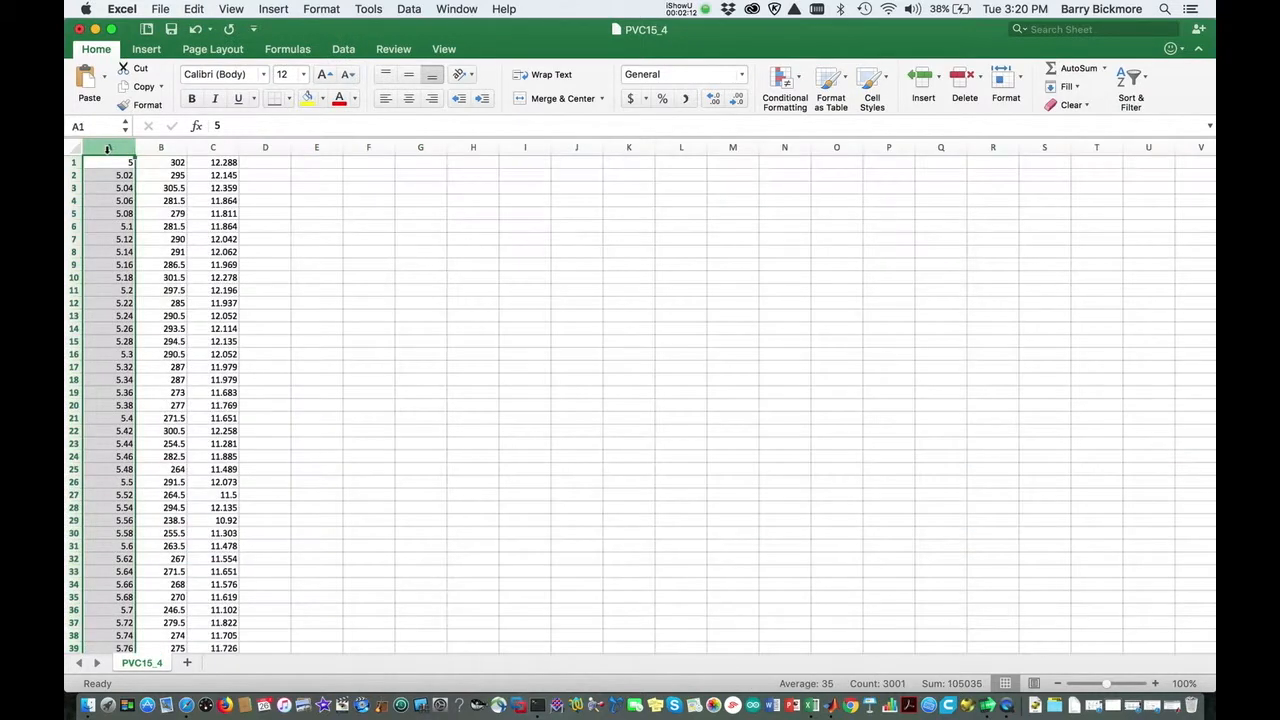
left_click(193, 9)
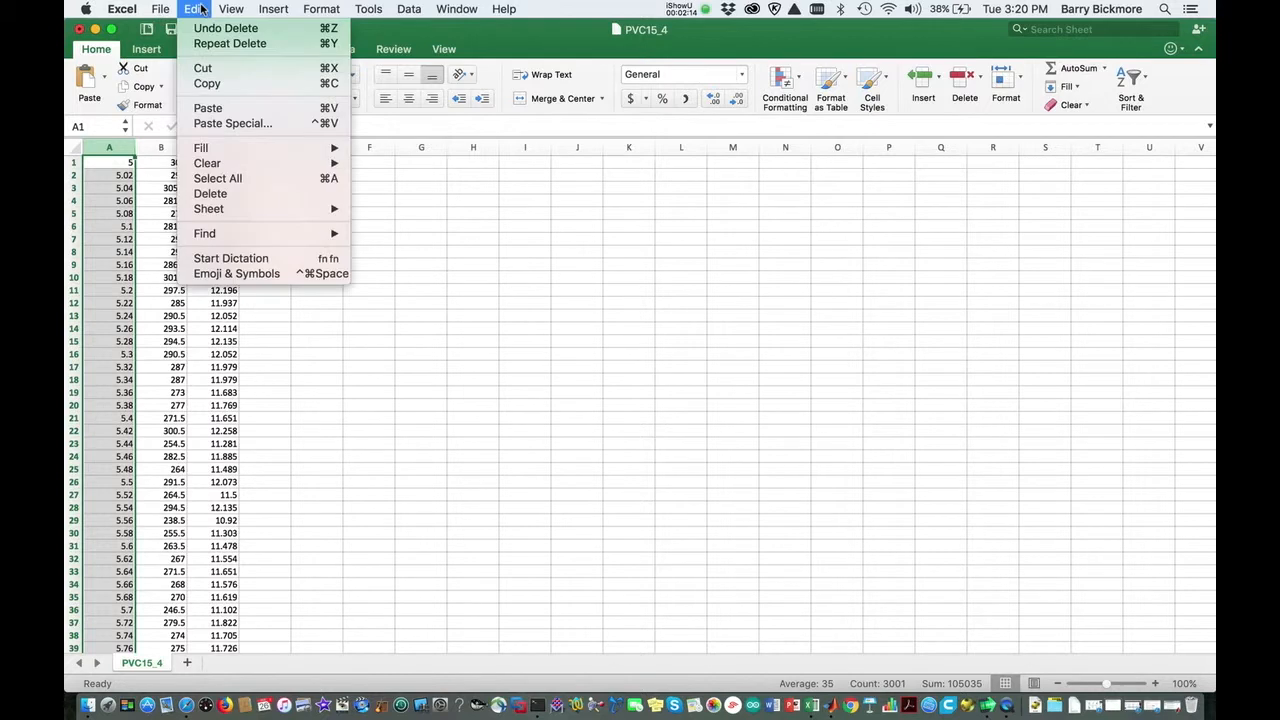
left_click(210, 193)
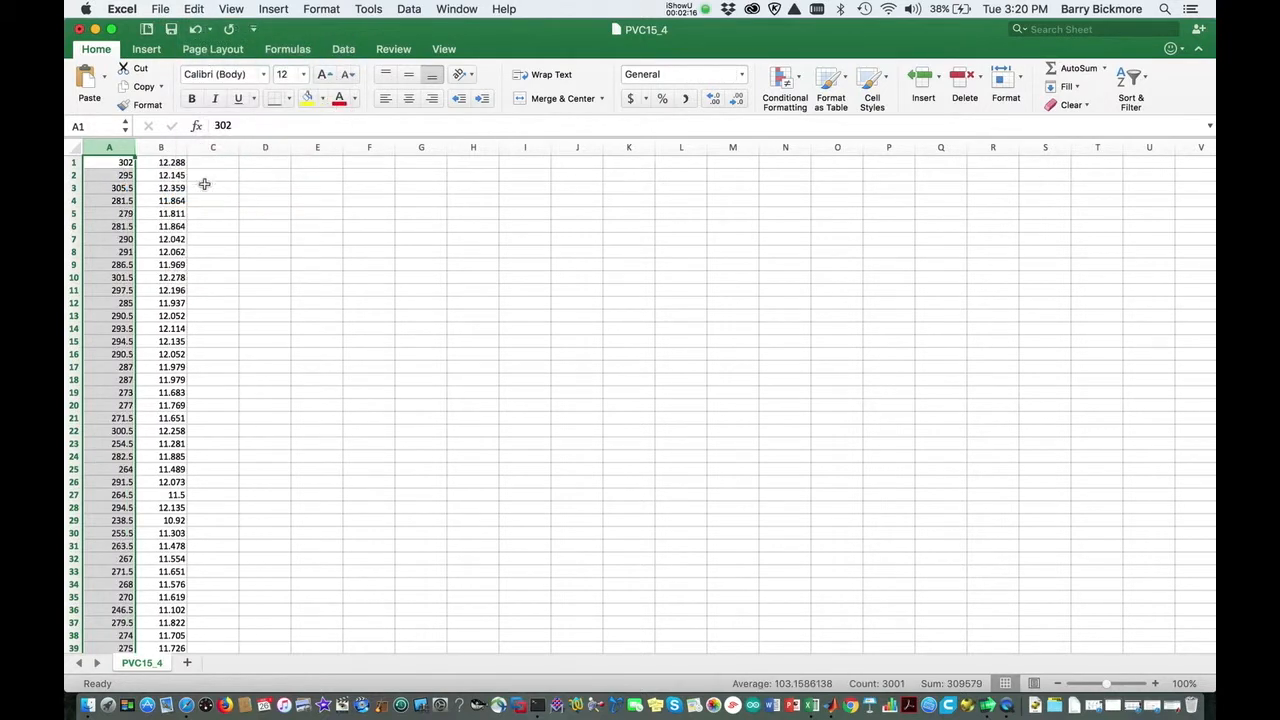
left_click(171, 149)
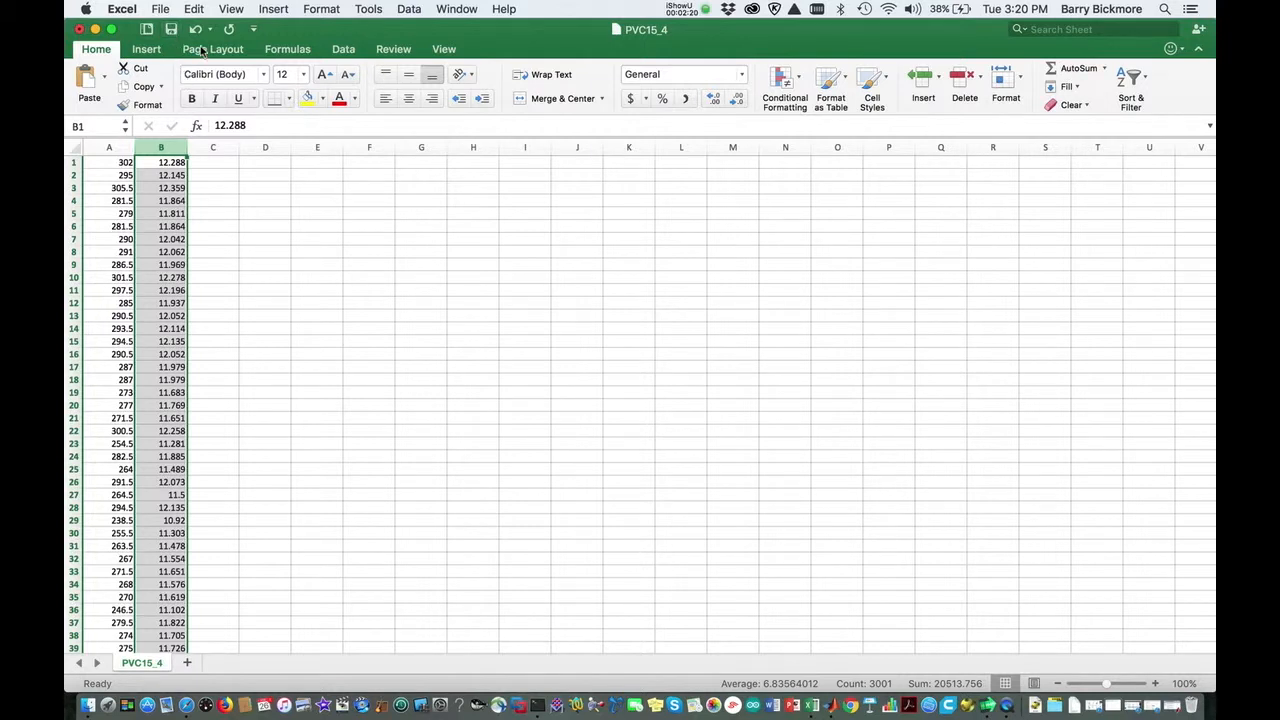
left_click(194, 9)
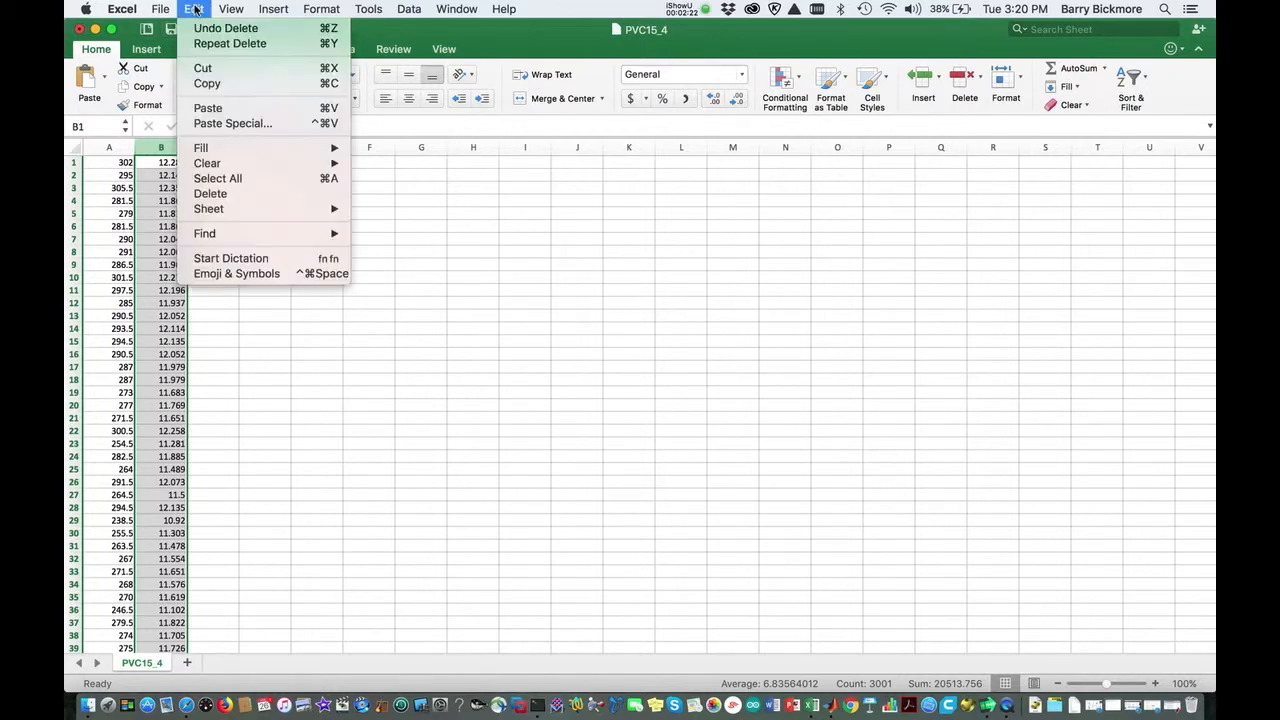
left_click(226, 203)
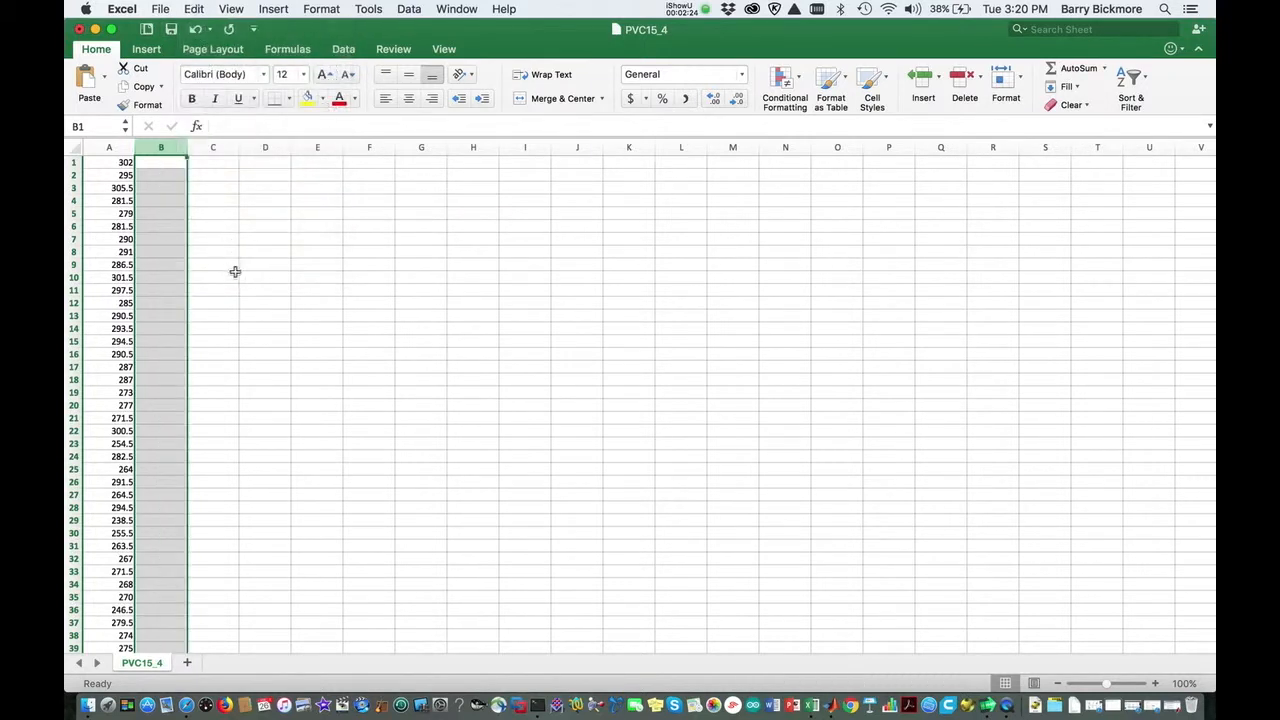
right_click(217, 358)
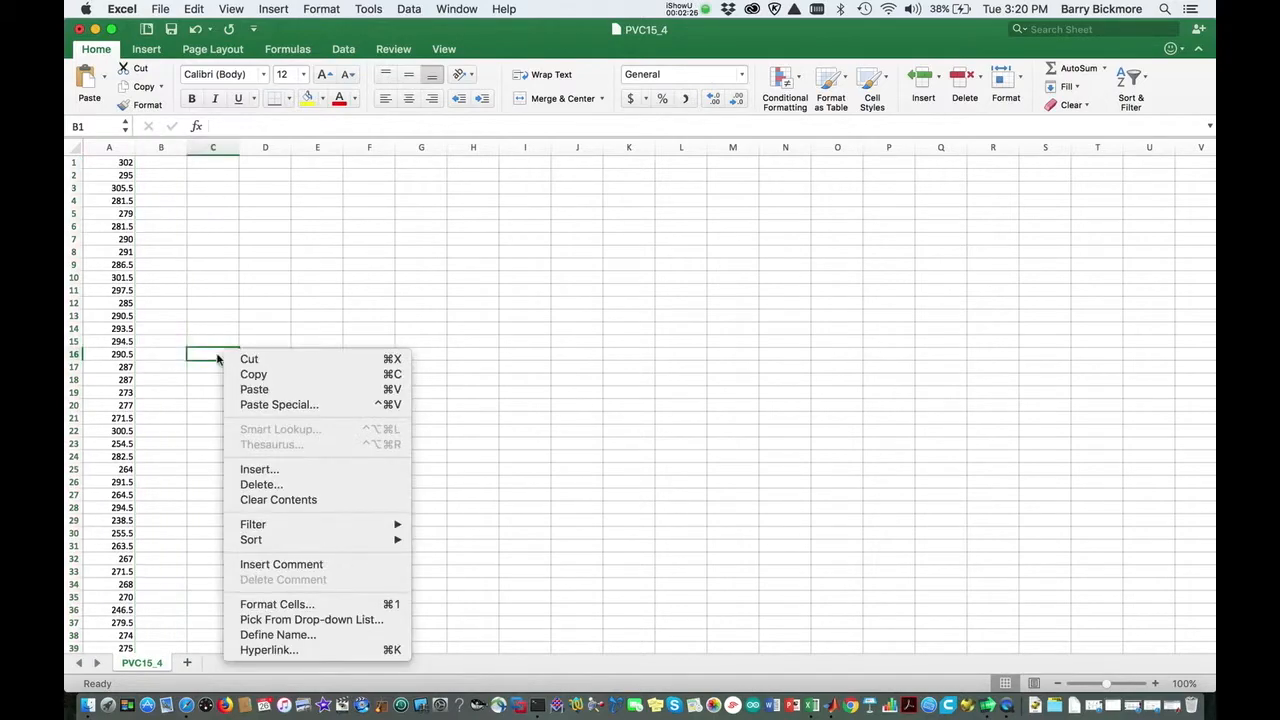
left_click(164, 366)
Examine the end of the intensity column to check where the data stops.
scroll(164, 366, "down", 20)
scroll(164, 366, "down", 20)
scroll(164, 366, "up", 20)
scroll(164, 366, "down", 10)
scroll(164, 352, "down", 20)
scroll(164, 352, "down", 10)
scroll(164, 352, "down", 15)
scroll(167, 445, "up", 8)
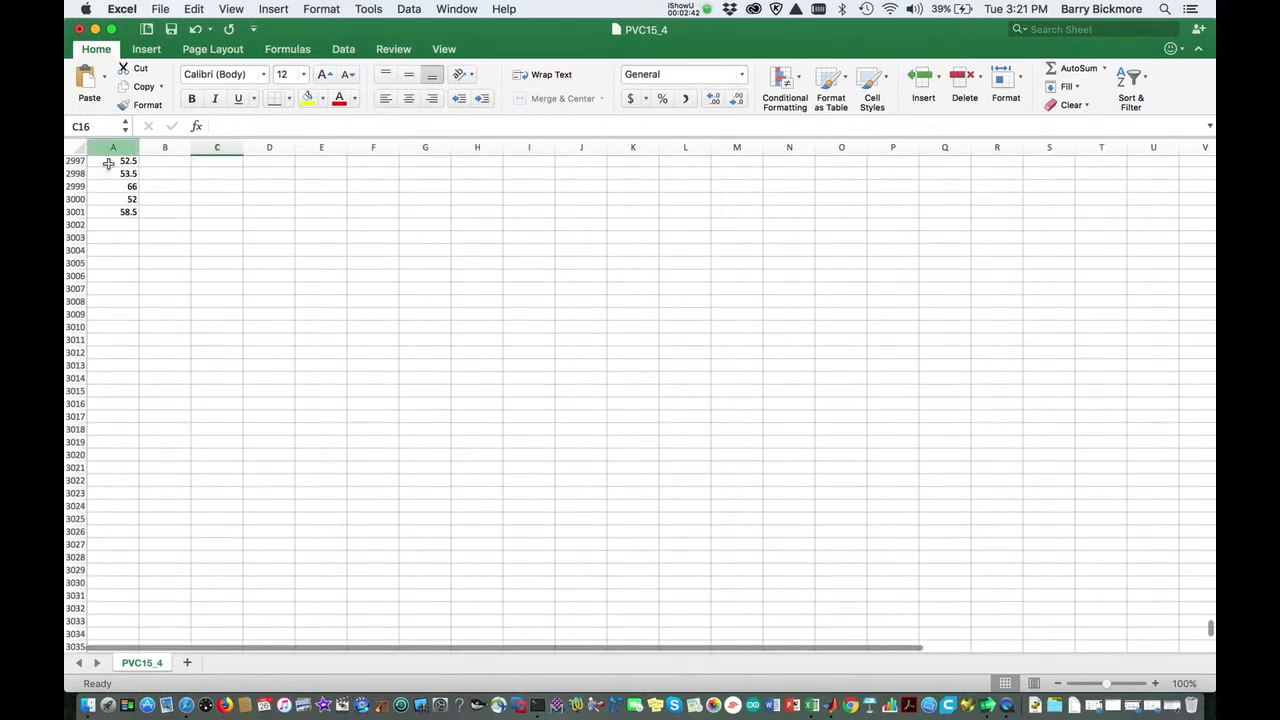
left_click(100, 213)
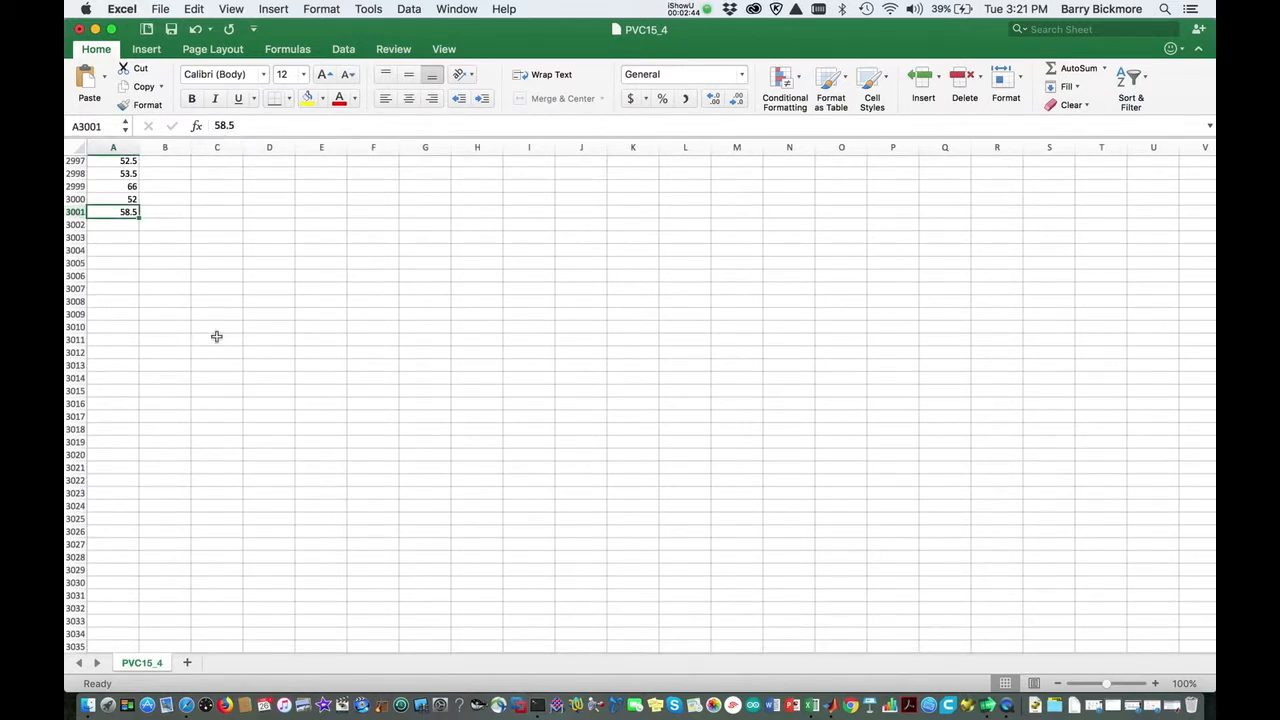
scroll(227, 341, "up", 1)
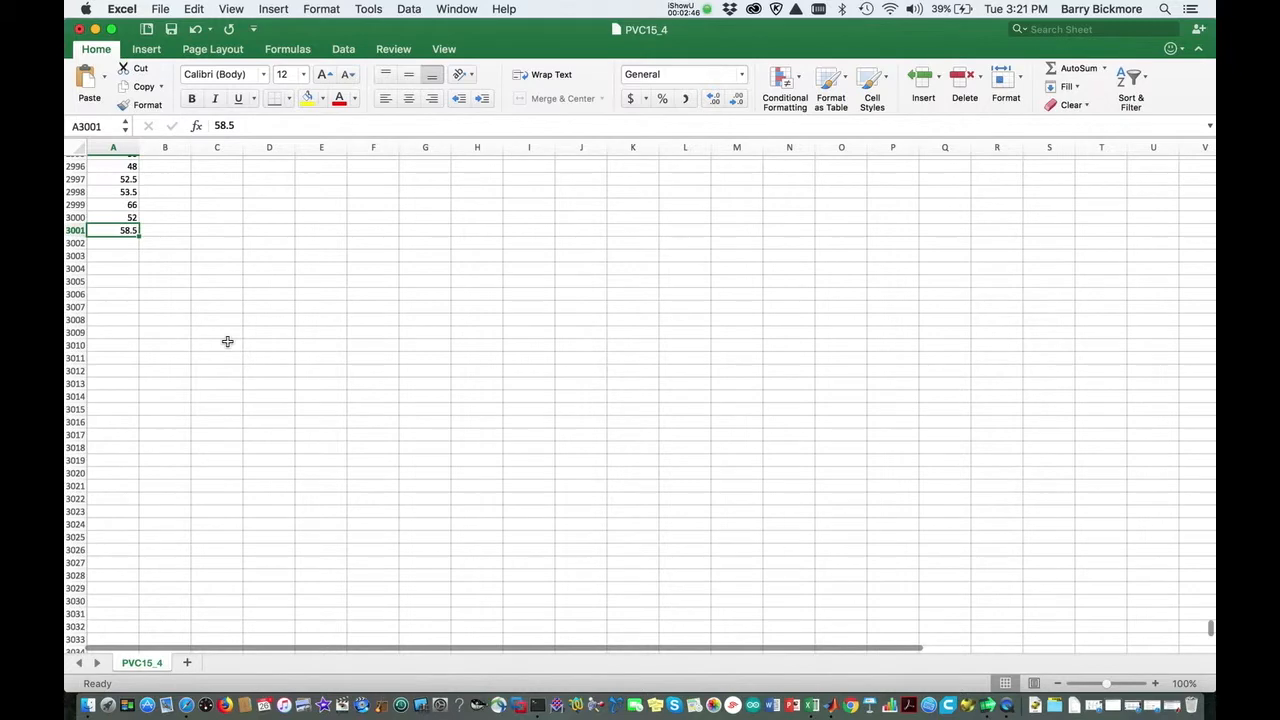
scroll(227, 341, "up", 15)
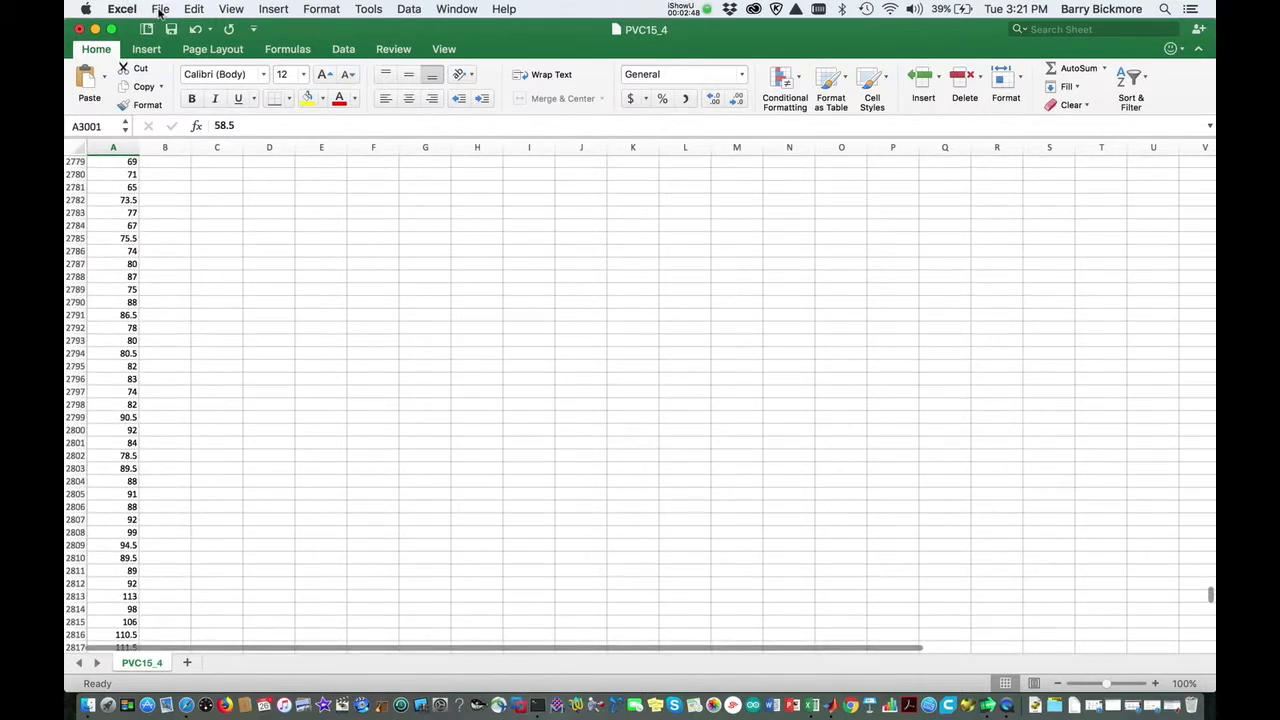
Save a copy as Tab Delimited Text named PVC15_4a.txt in RockJockML's XRD_Data folder, continuing despite the format's feature limitations.
left_click(159, 11)
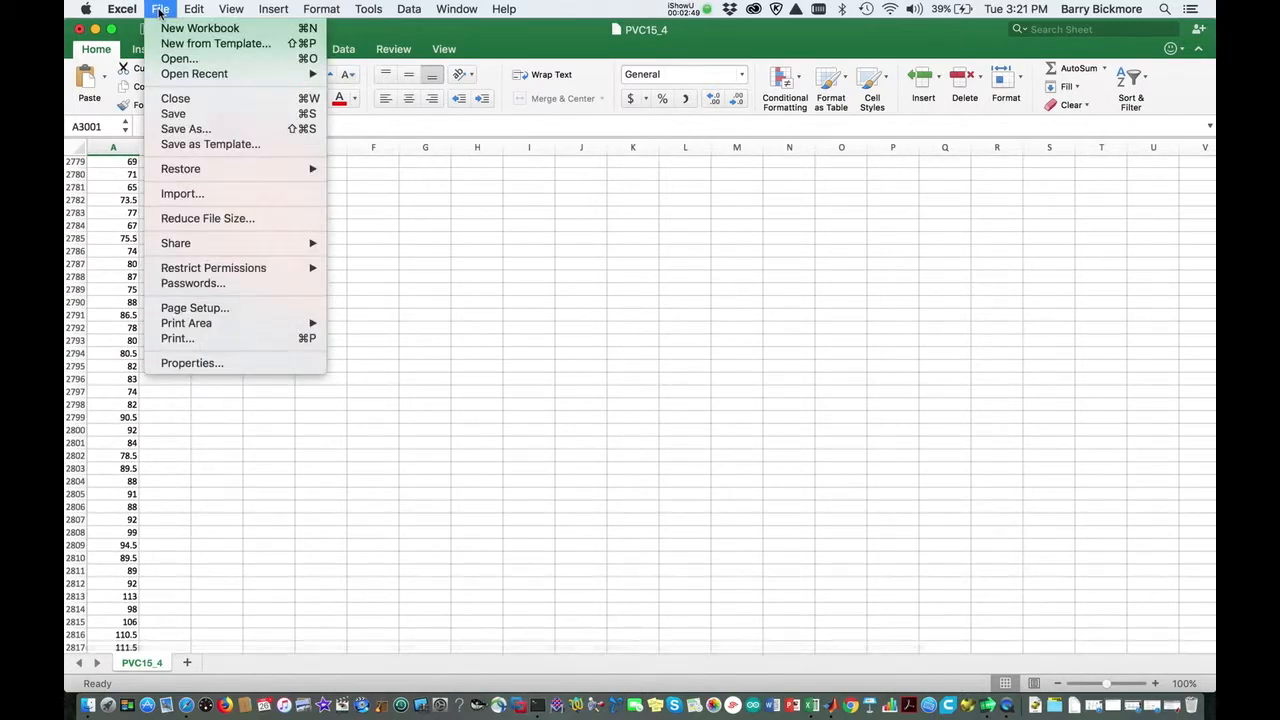
left_click(199, 131)
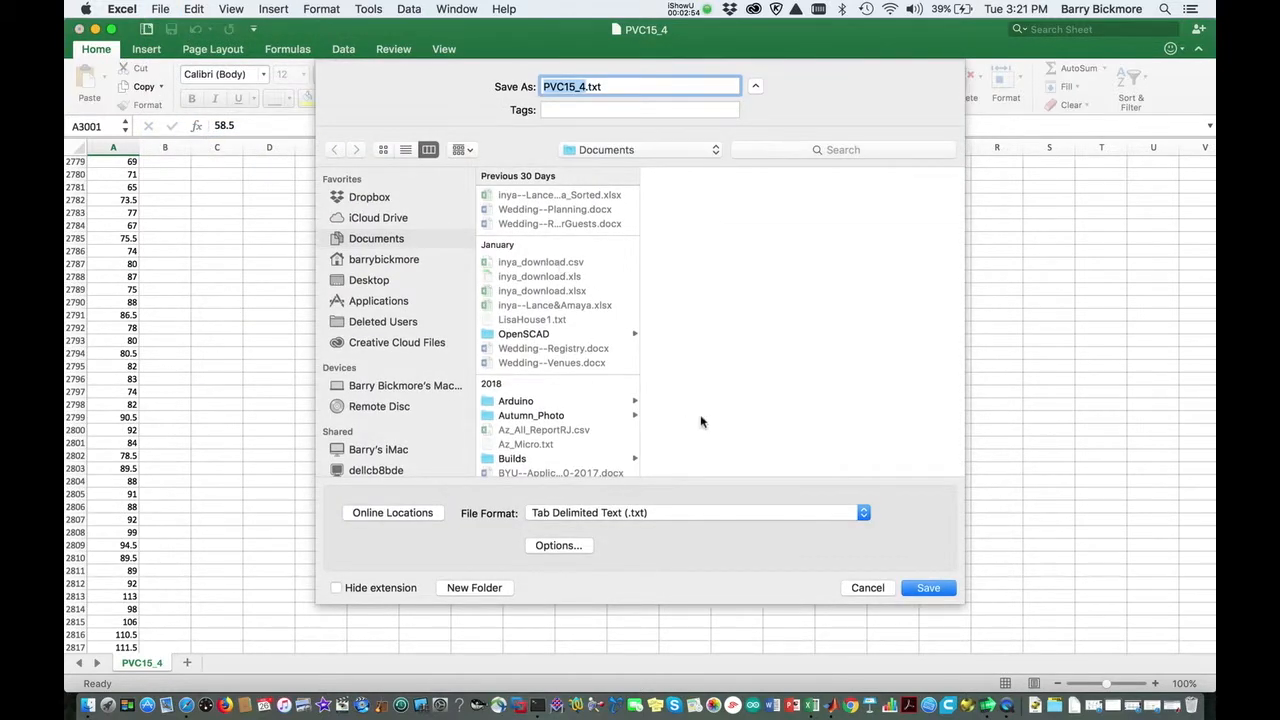
left_click(696, 516)
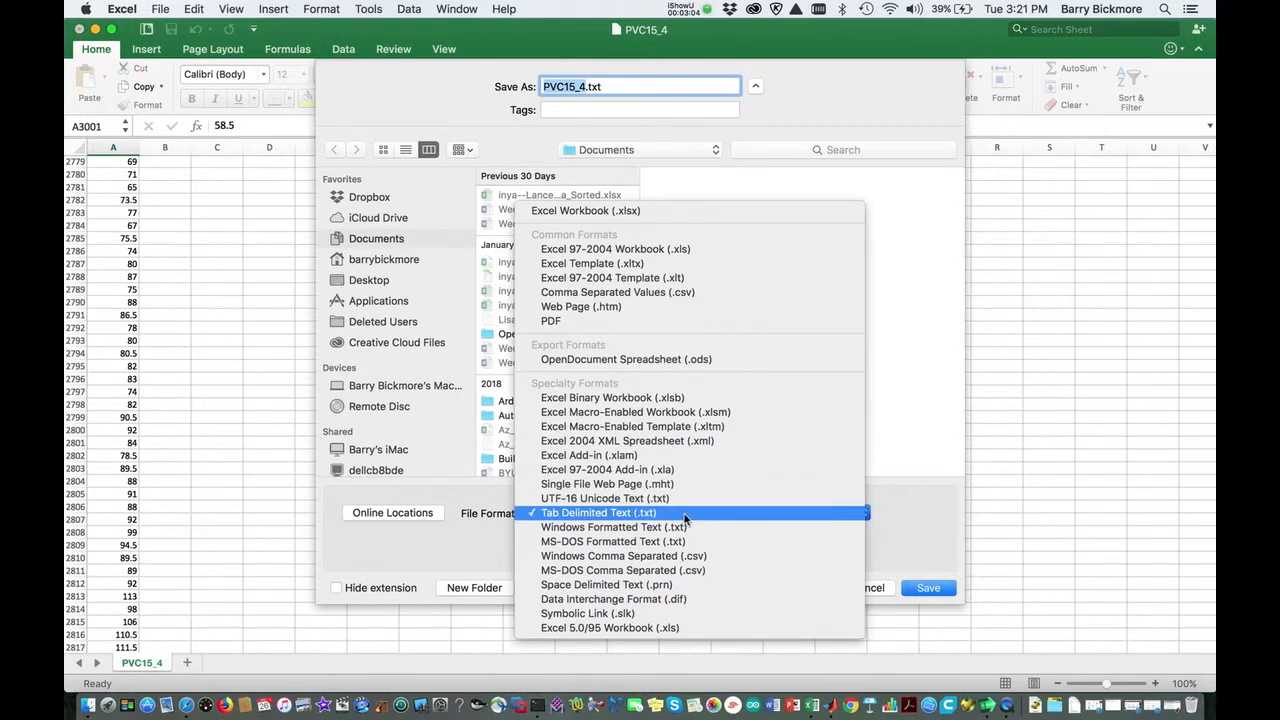
left_click(686, 518)
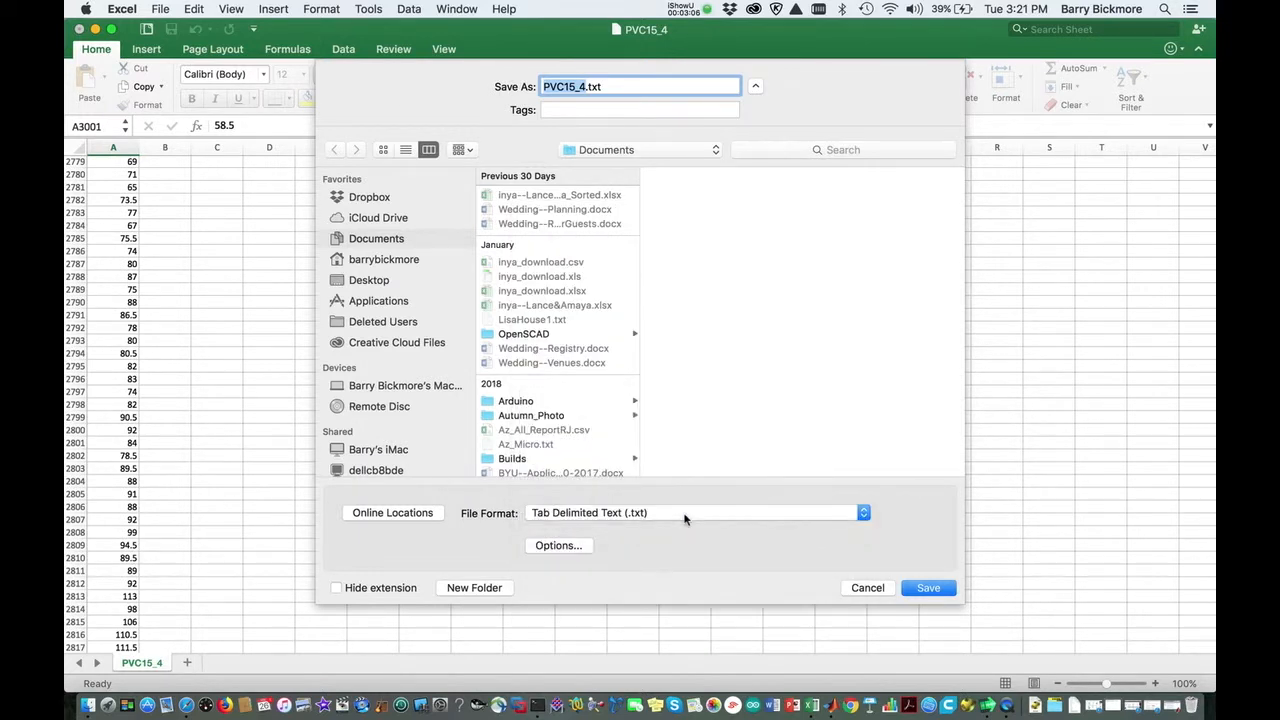
left_click(588, 87)
type("a")
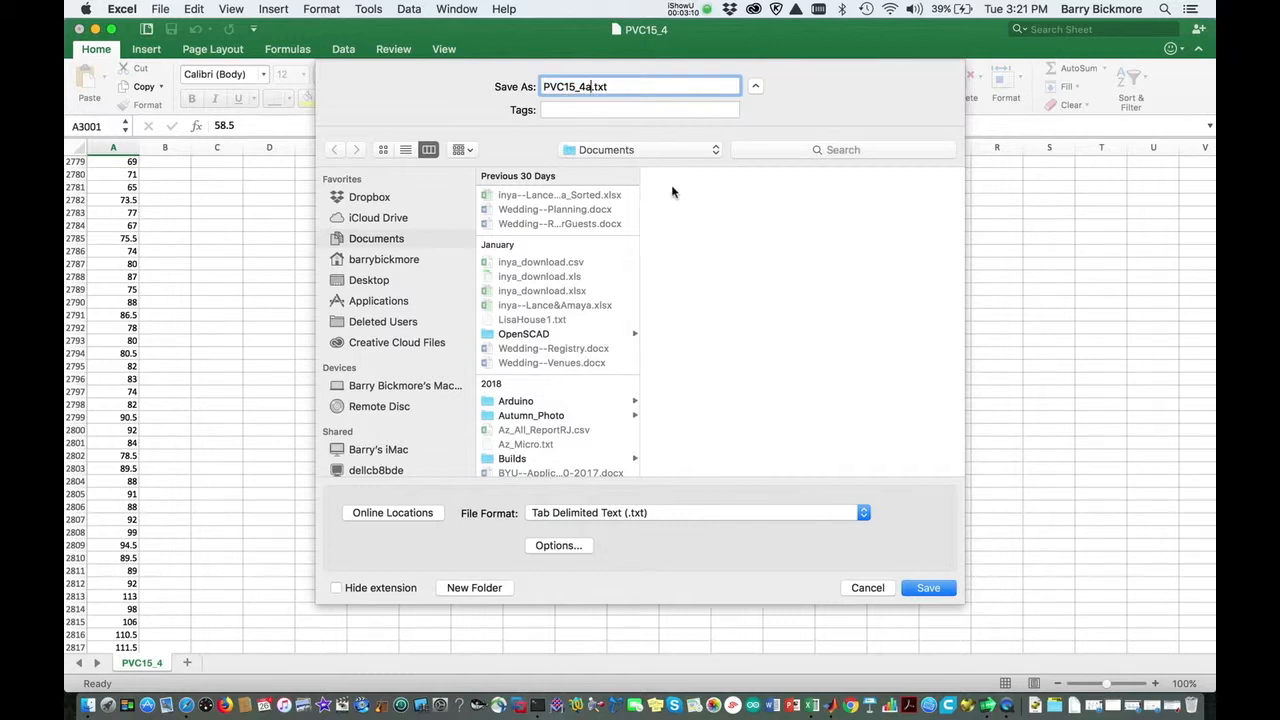
left_click(636, 150)
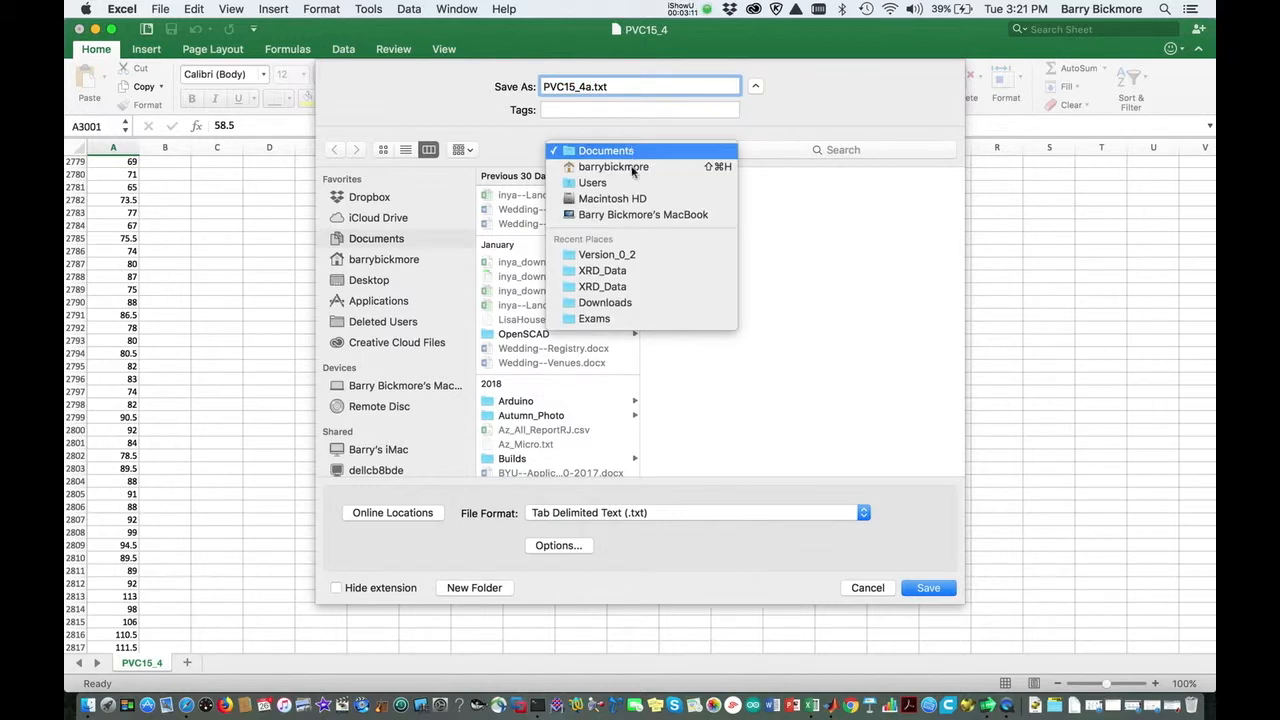
left_click(623, 287)
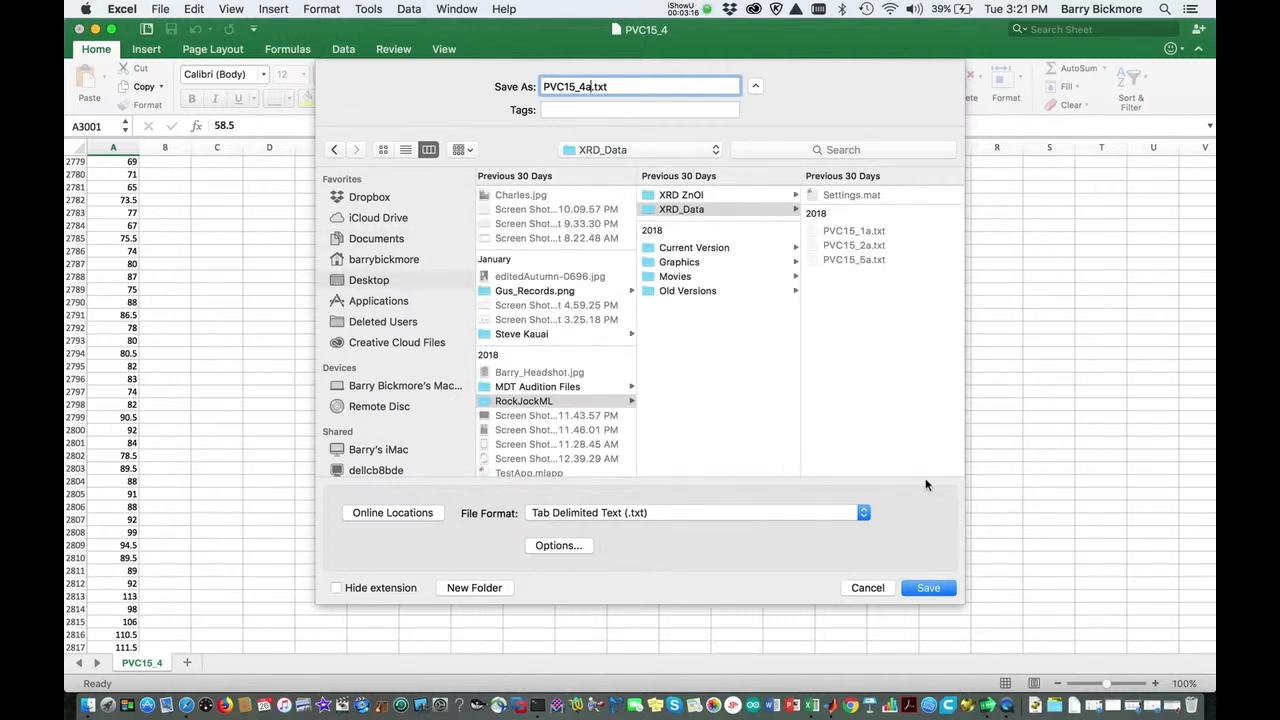
left_click(929, 590)
left_click(929, 590)
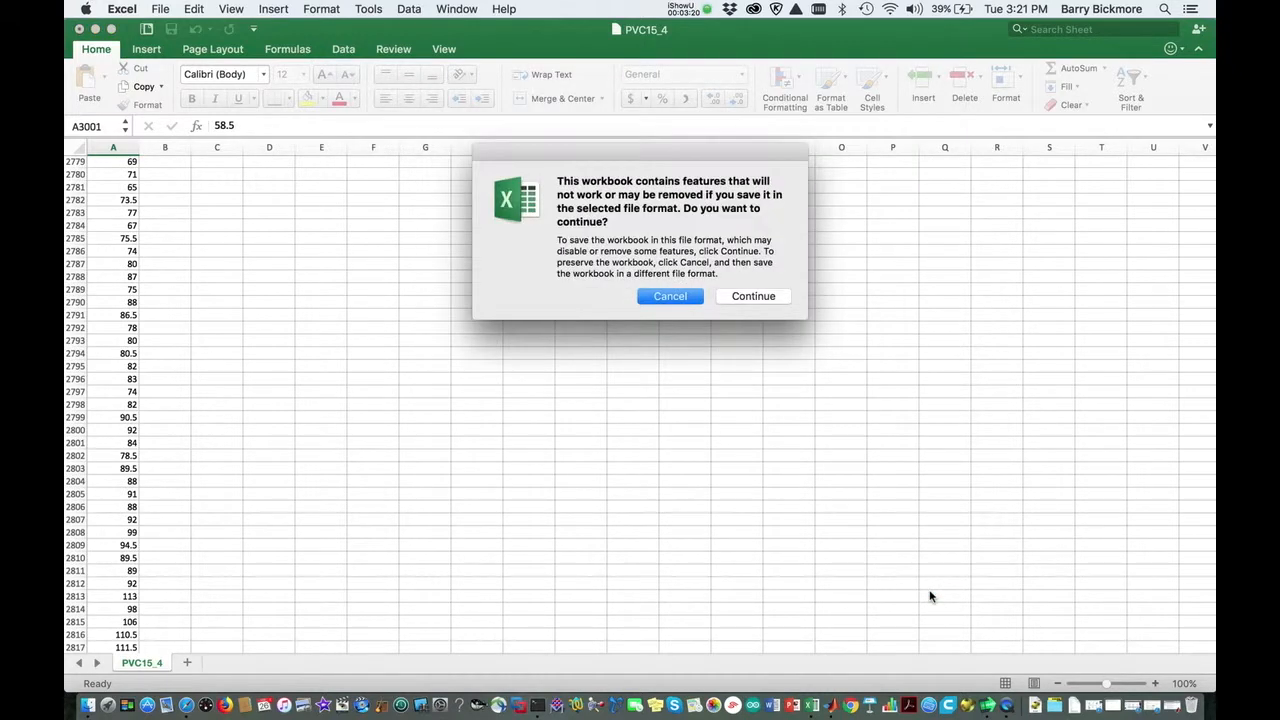
left_click(755, 296)
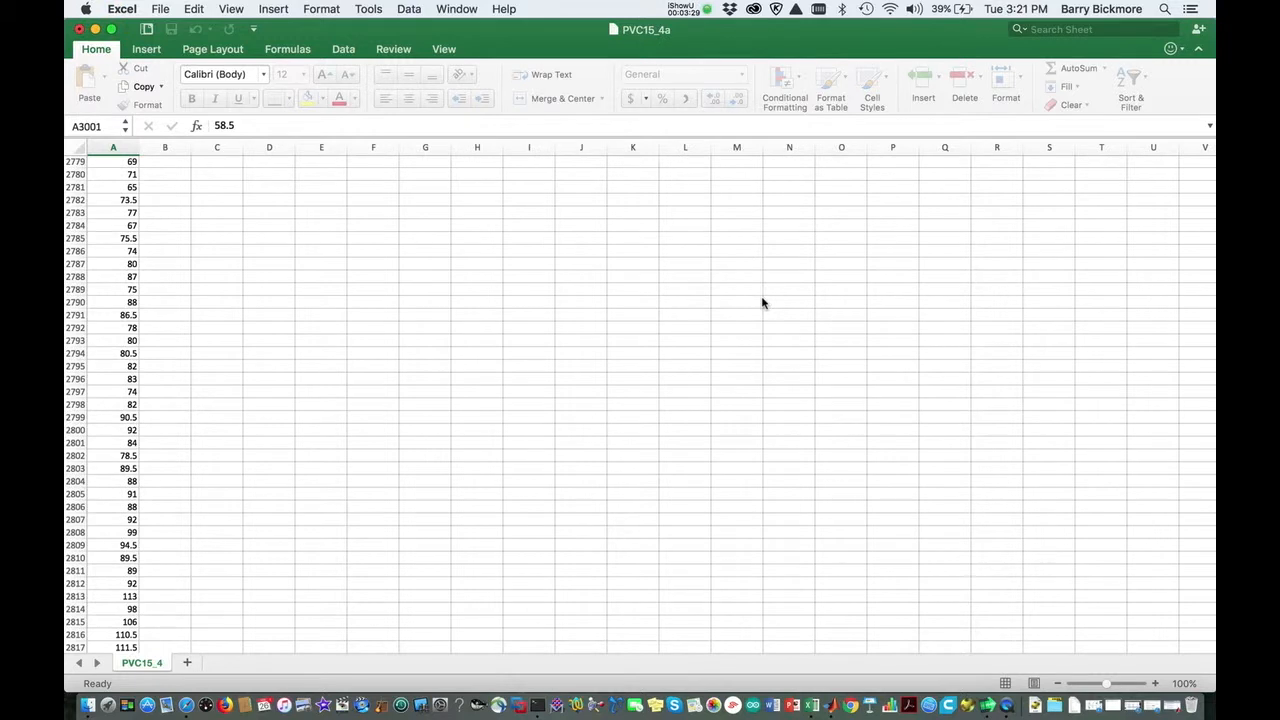
Close the PVC15_4a workbook without saving further changes and quit Excel.
left_click(80, 30)
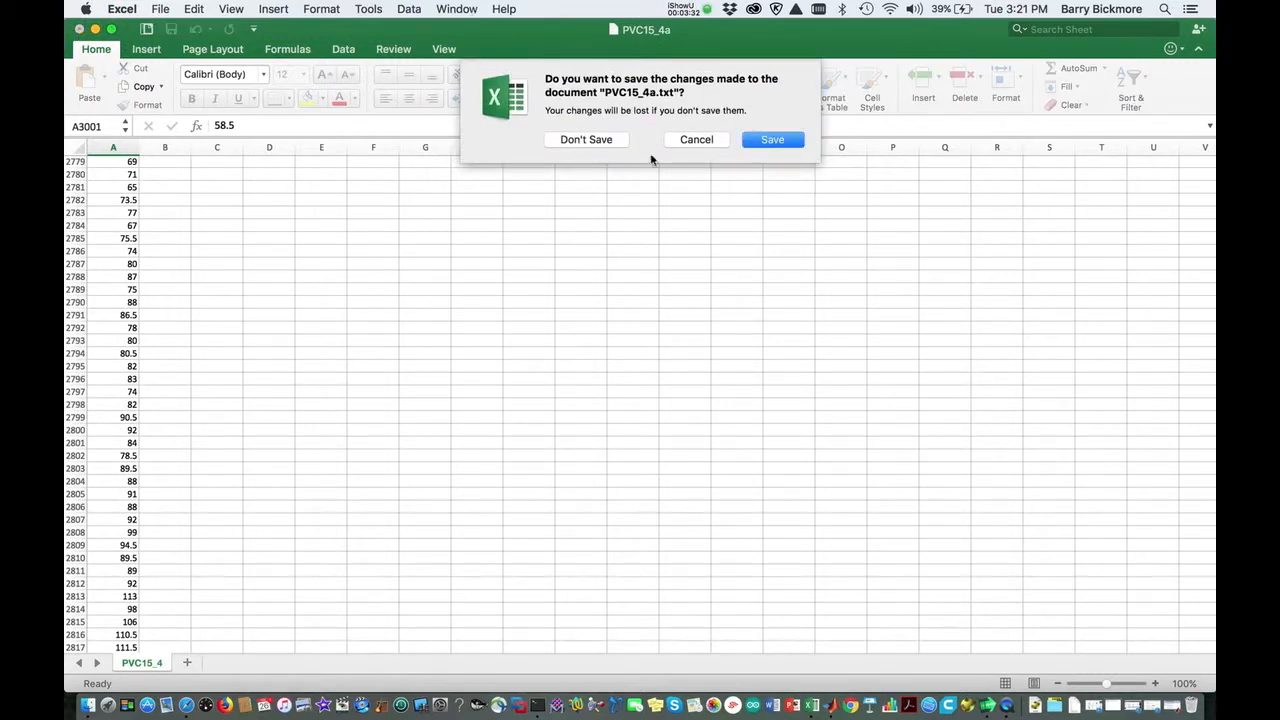
left_click(599, 139)
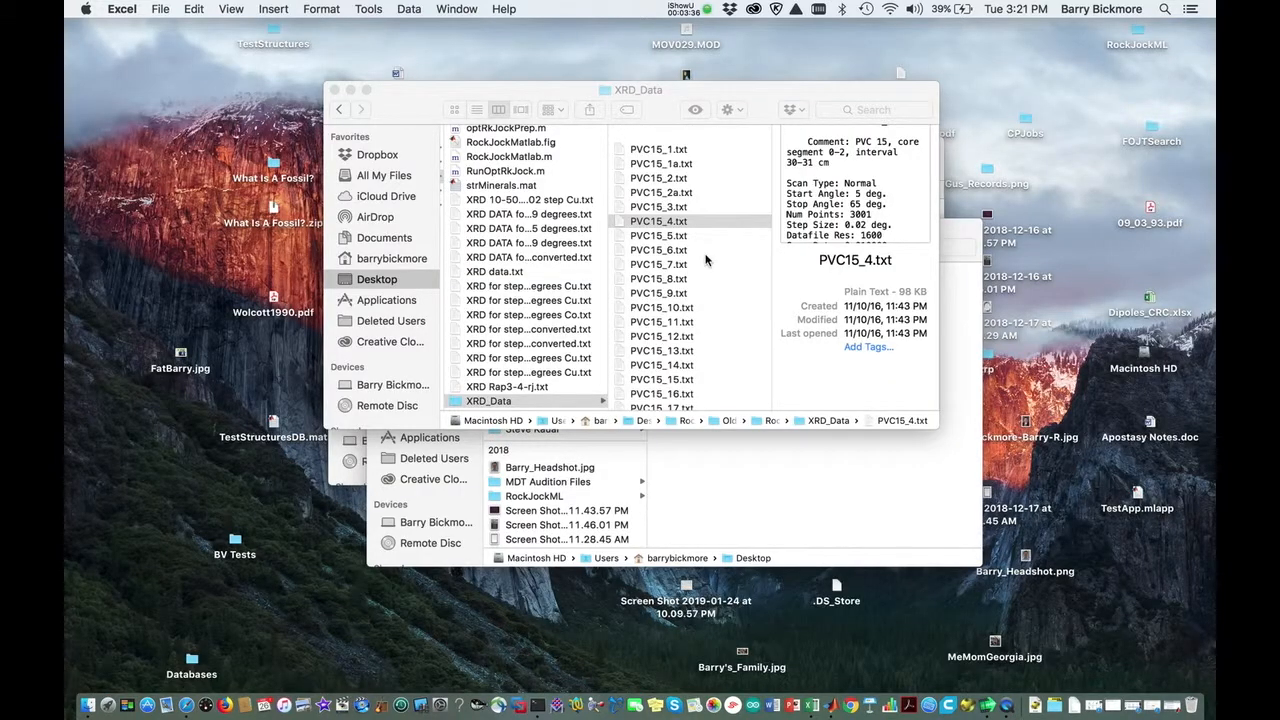
key("super+q")
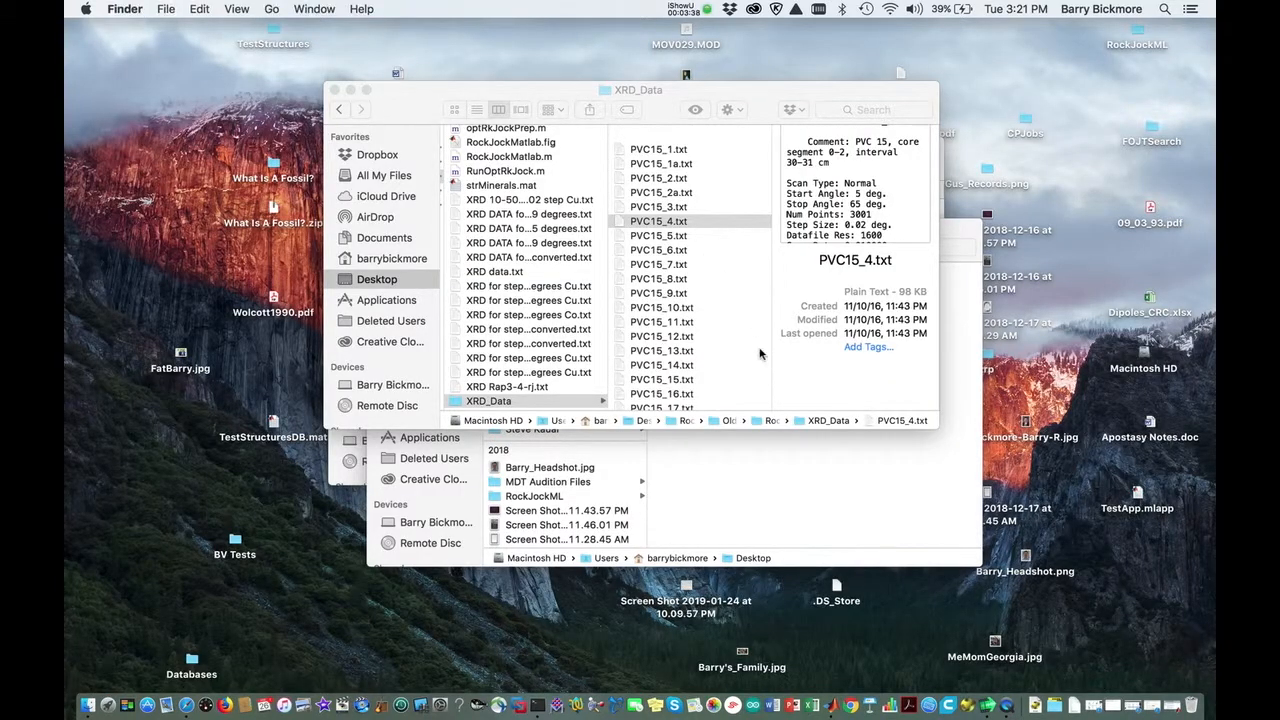
Browse in Finder to the XRD_Data folder directly inside the RockJockML folder.
left_click_drag(665, 96, 680, 116)
scroll(530, 260, "up", 3)
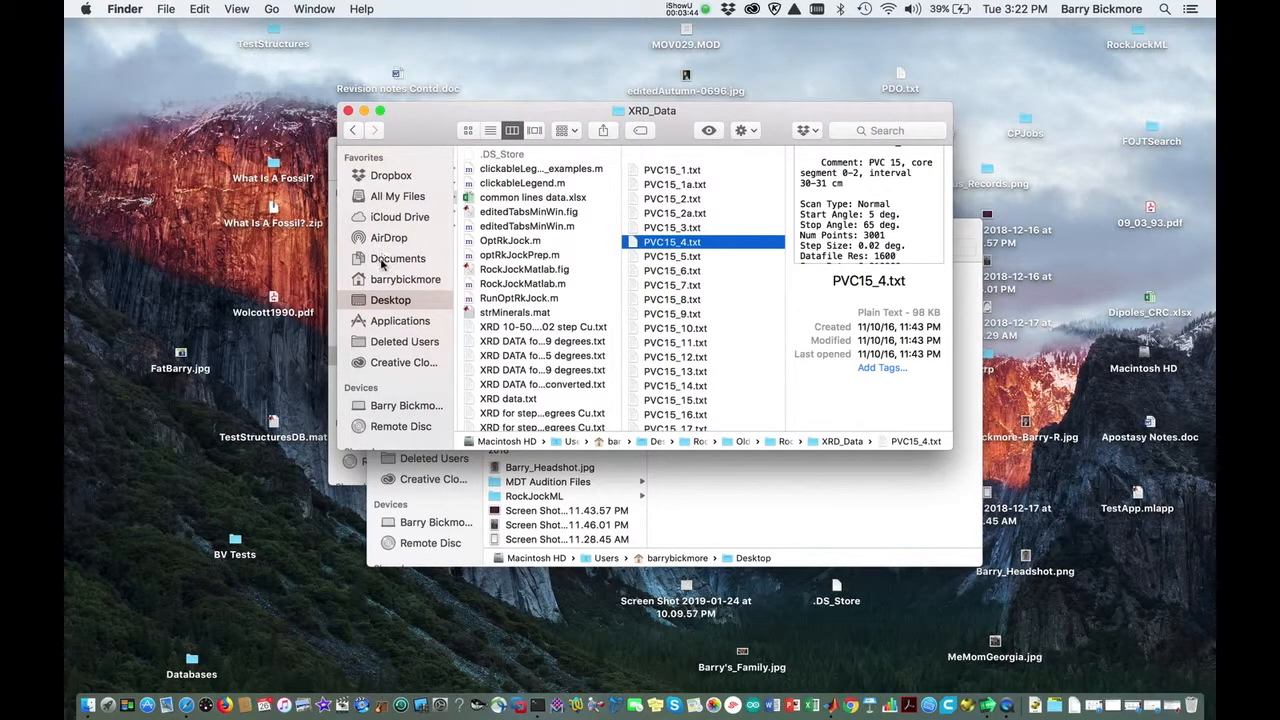
scroll(466, 283, "left", 3)
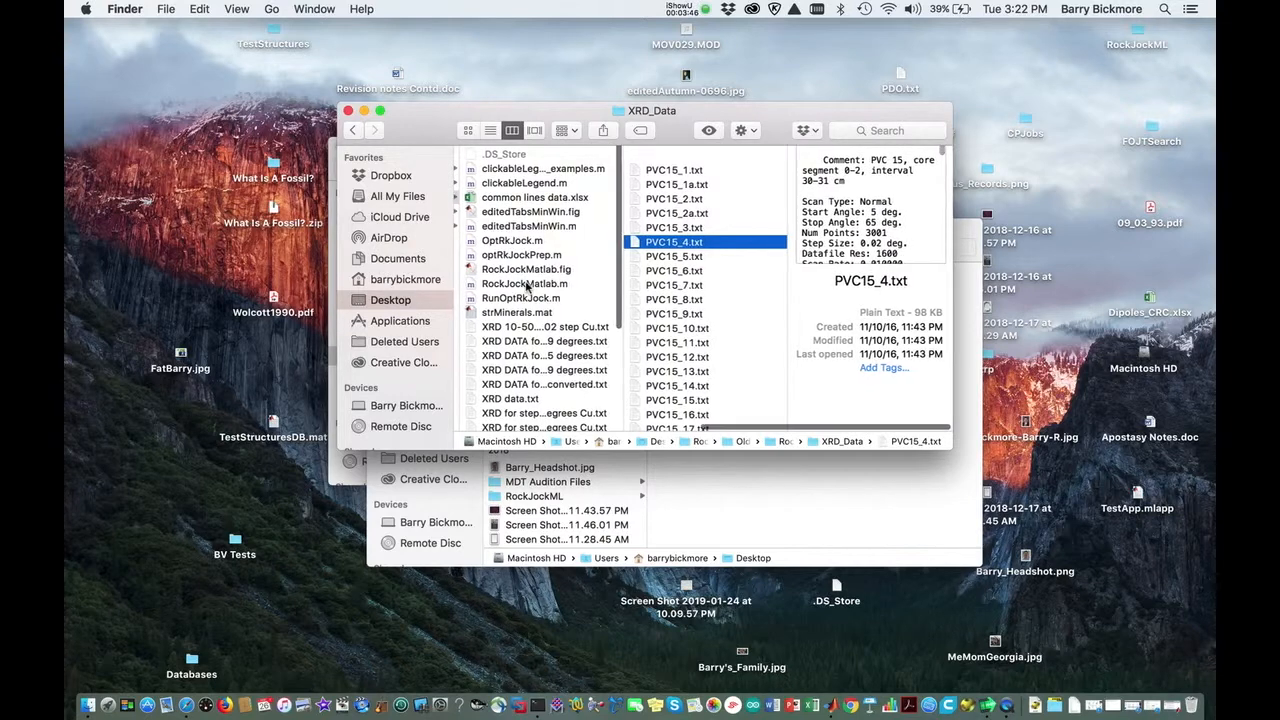
scroll(526, 288, "left", 5)
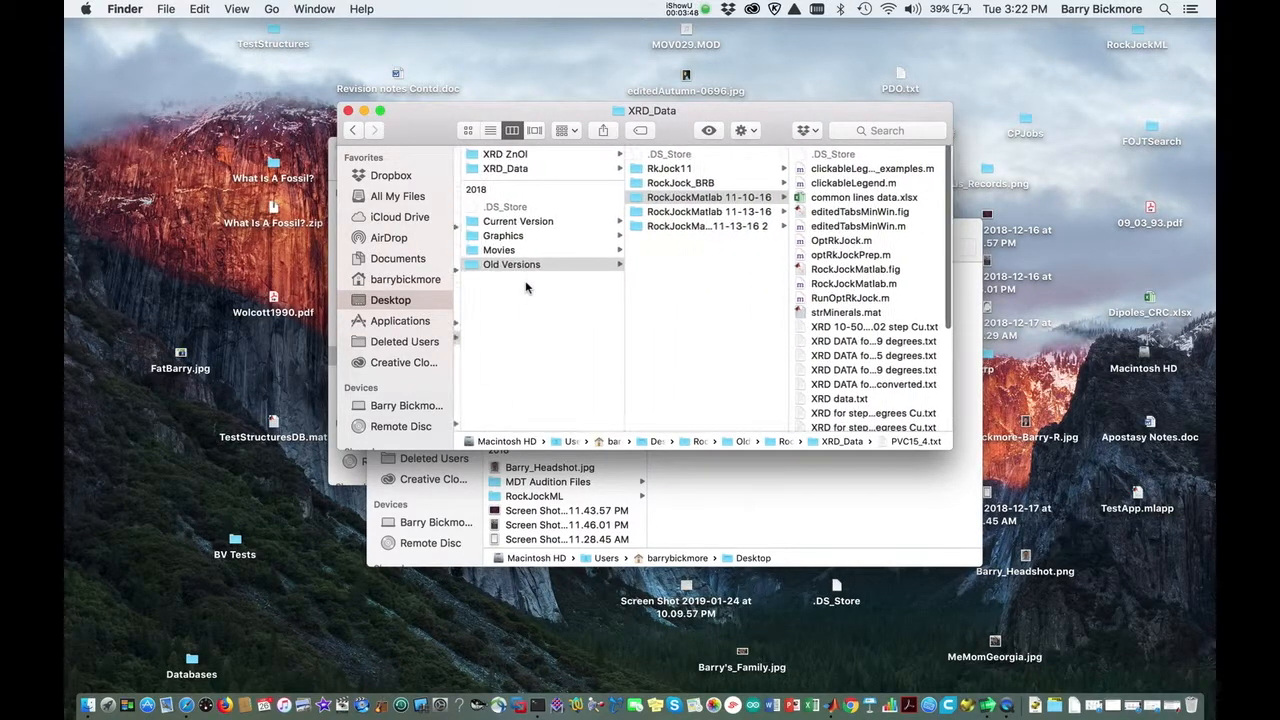
left_click(530, 220)
left_click(527, 170)
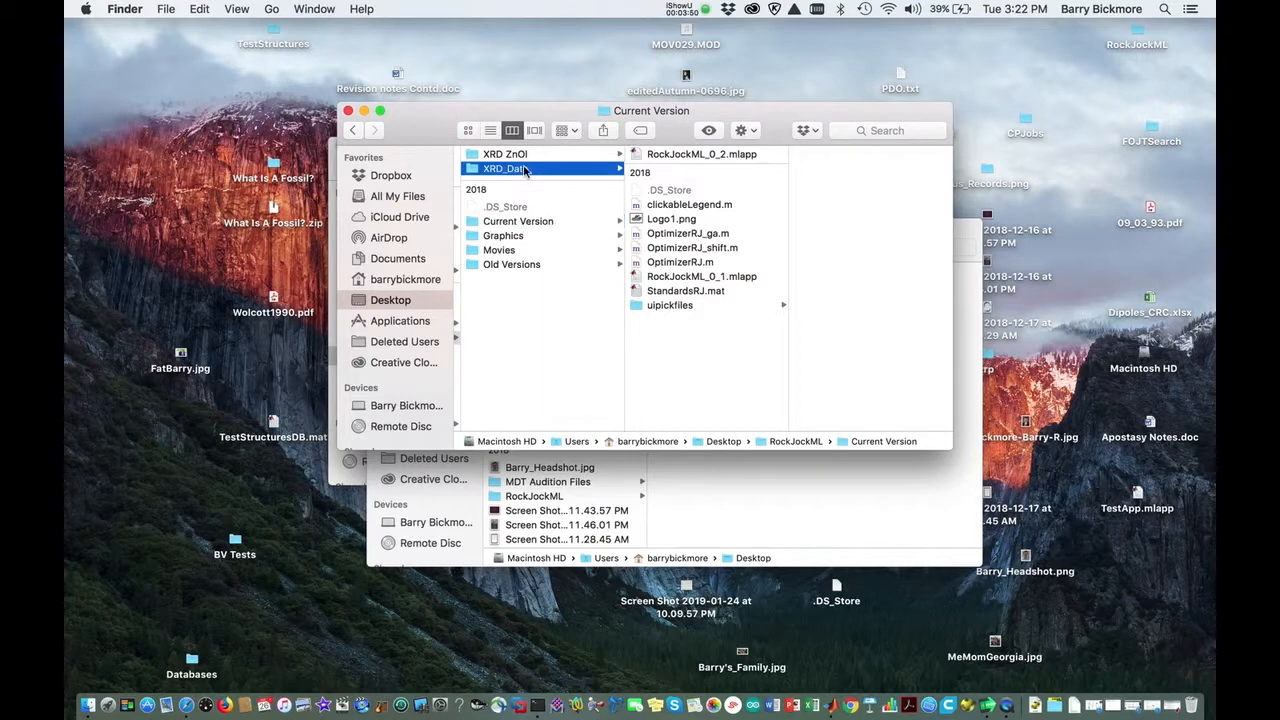
Open PVC15_4a.txt in TextWrangler to check its intensity column from the first to the last line, and return to Finder.
left_click(673, 153)
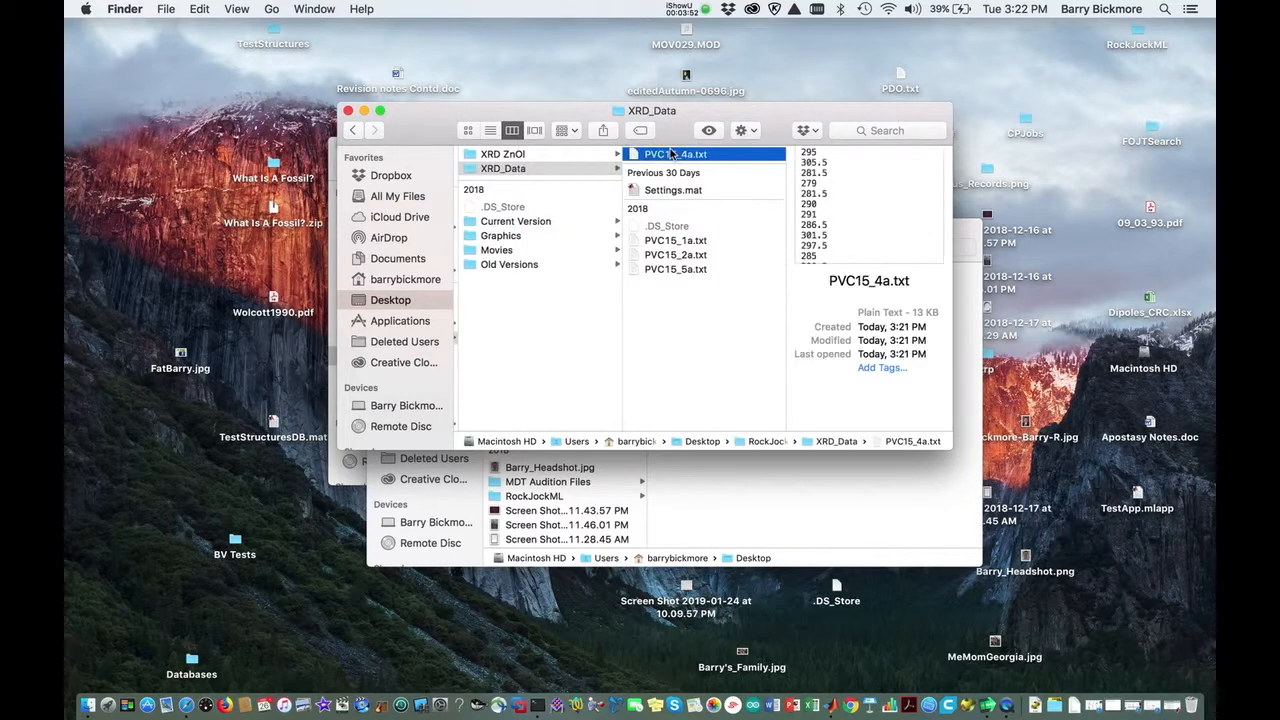
left_click_drag(636, 158, 577, 703)
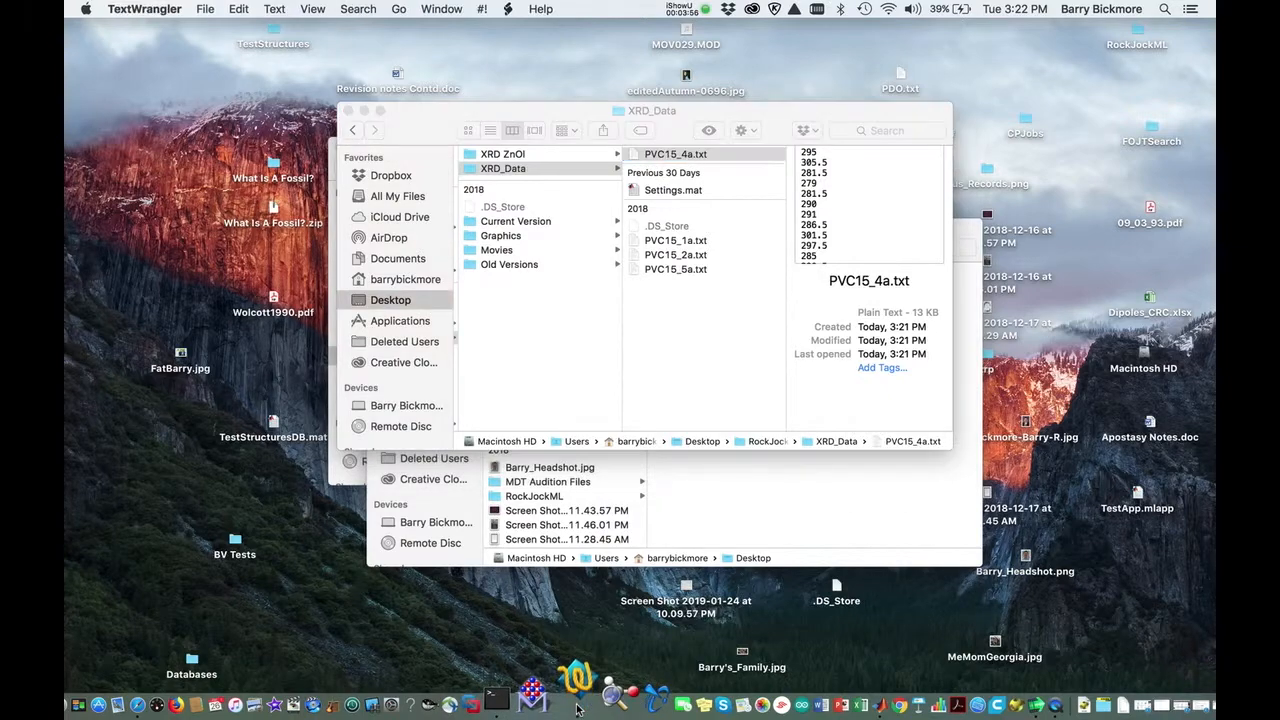
scroll(488, 284, "down", 20)
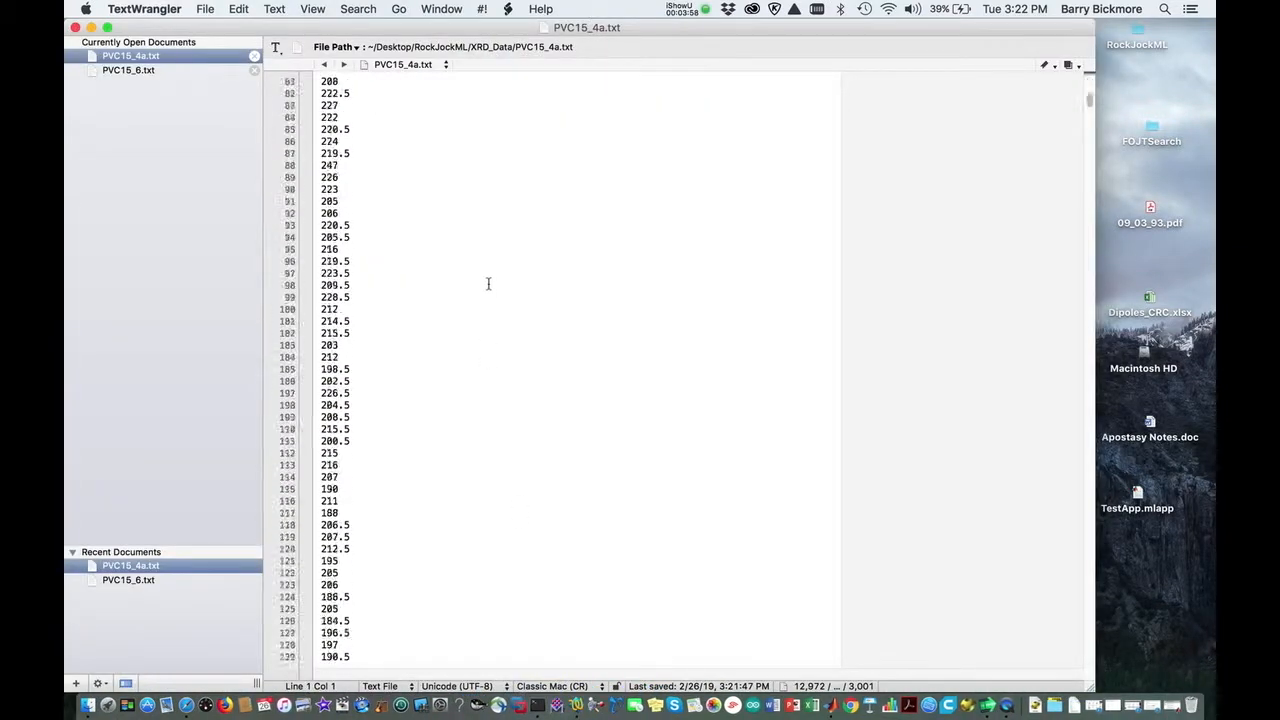
scroll(488, 284, "down", 20)
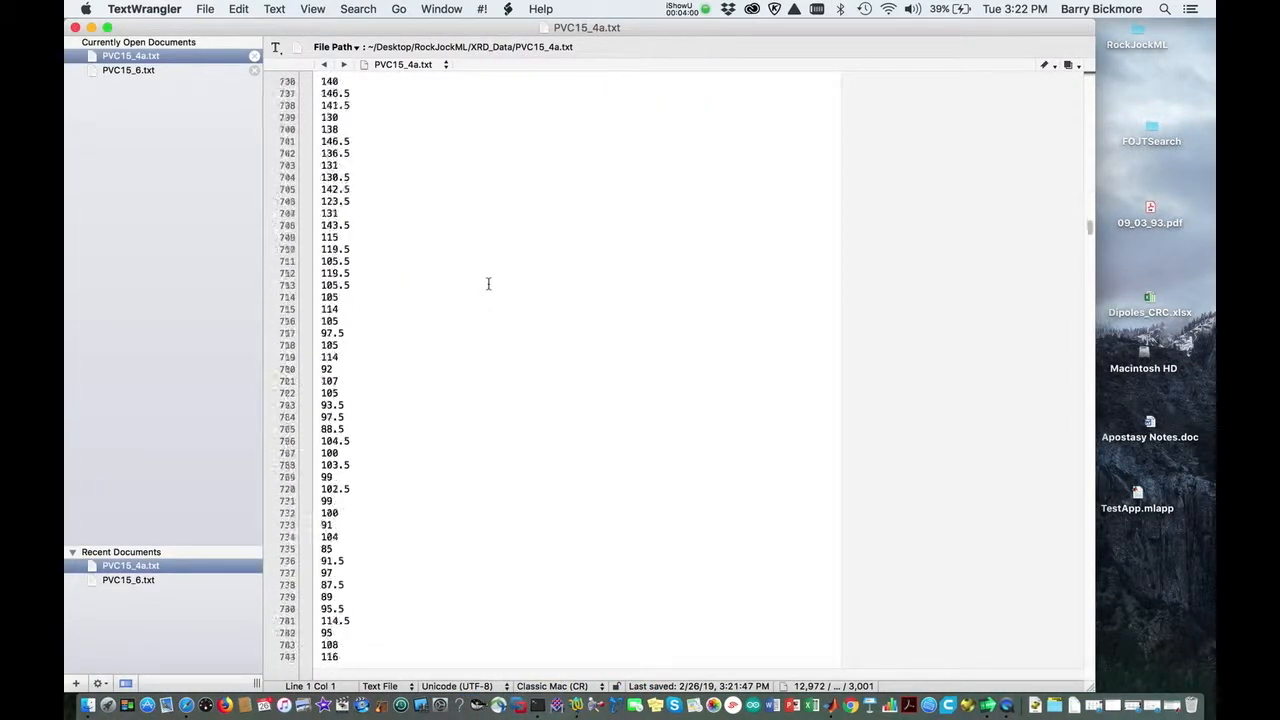
scroll(488, 284, "down", 15)
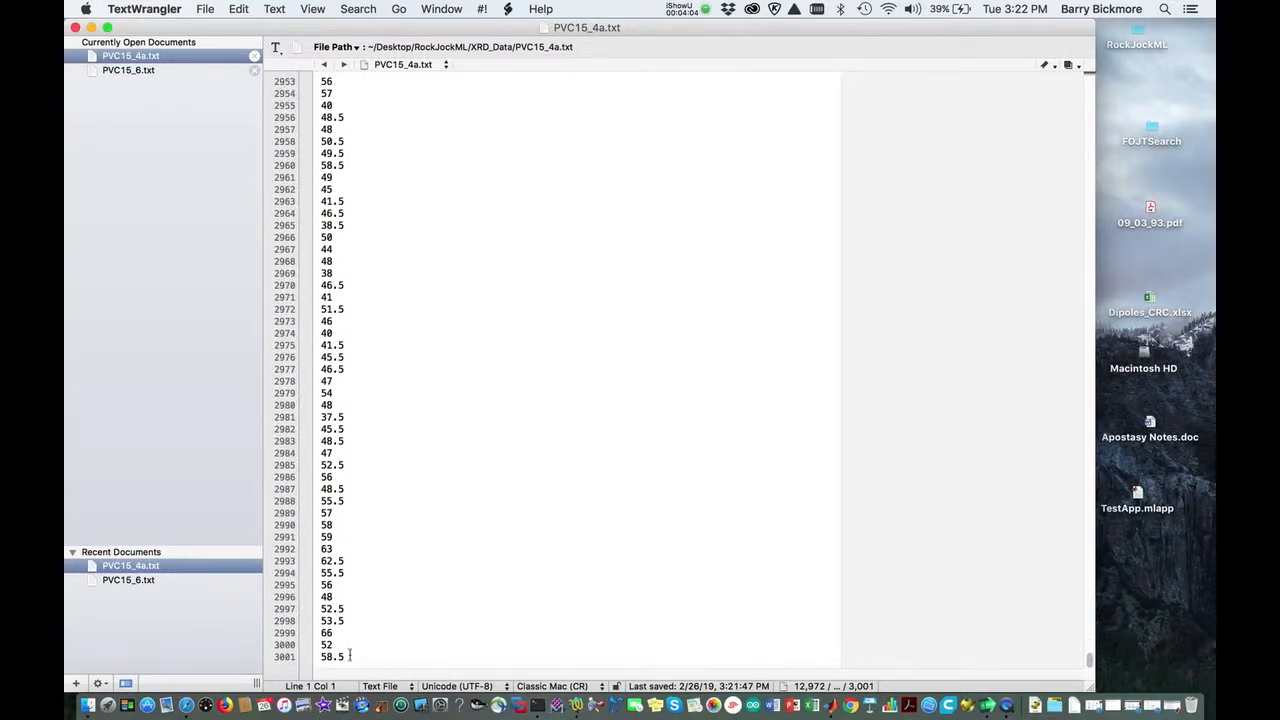
scroll(509, 451, "up", 20)
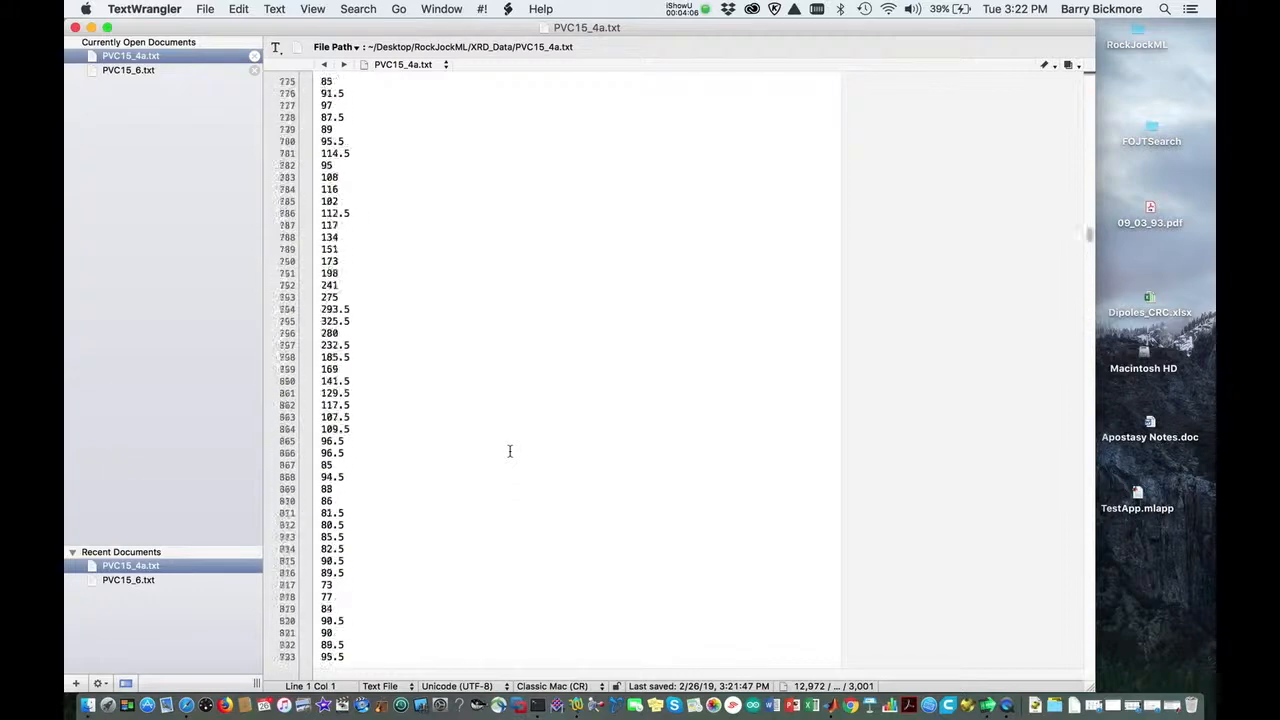
scroll(509, 451, "up", 10)
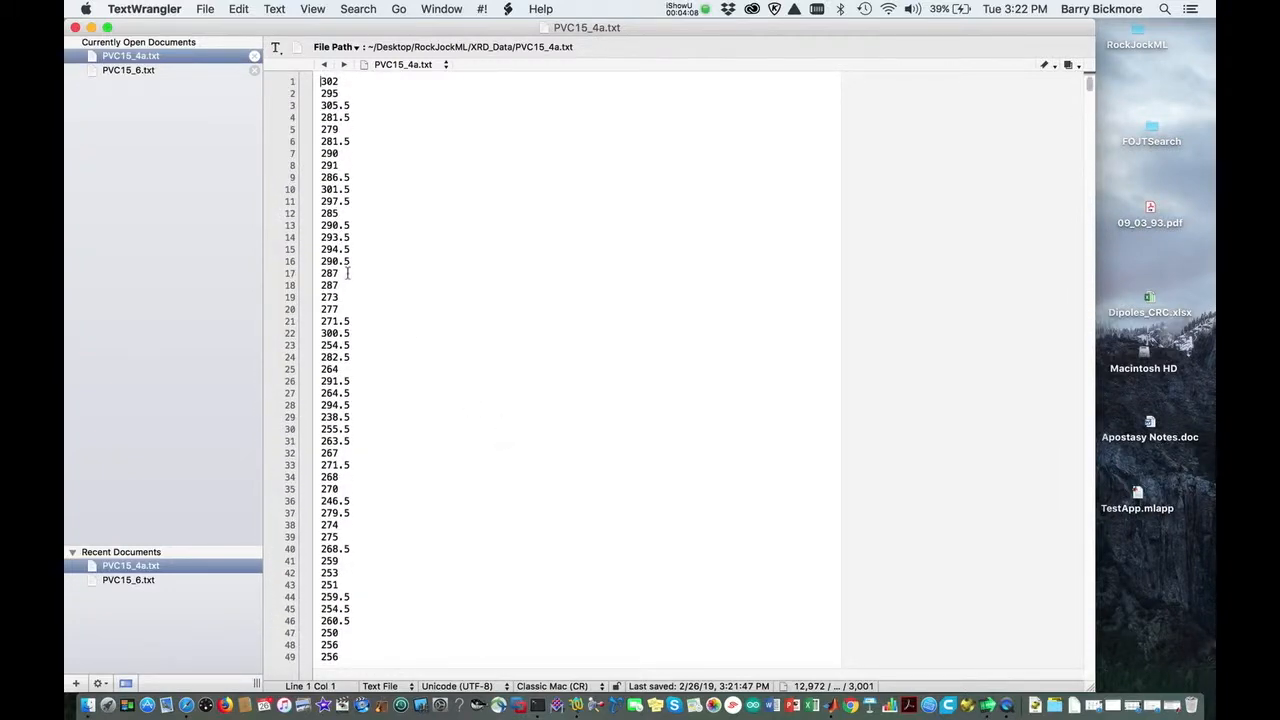
key("super+h")
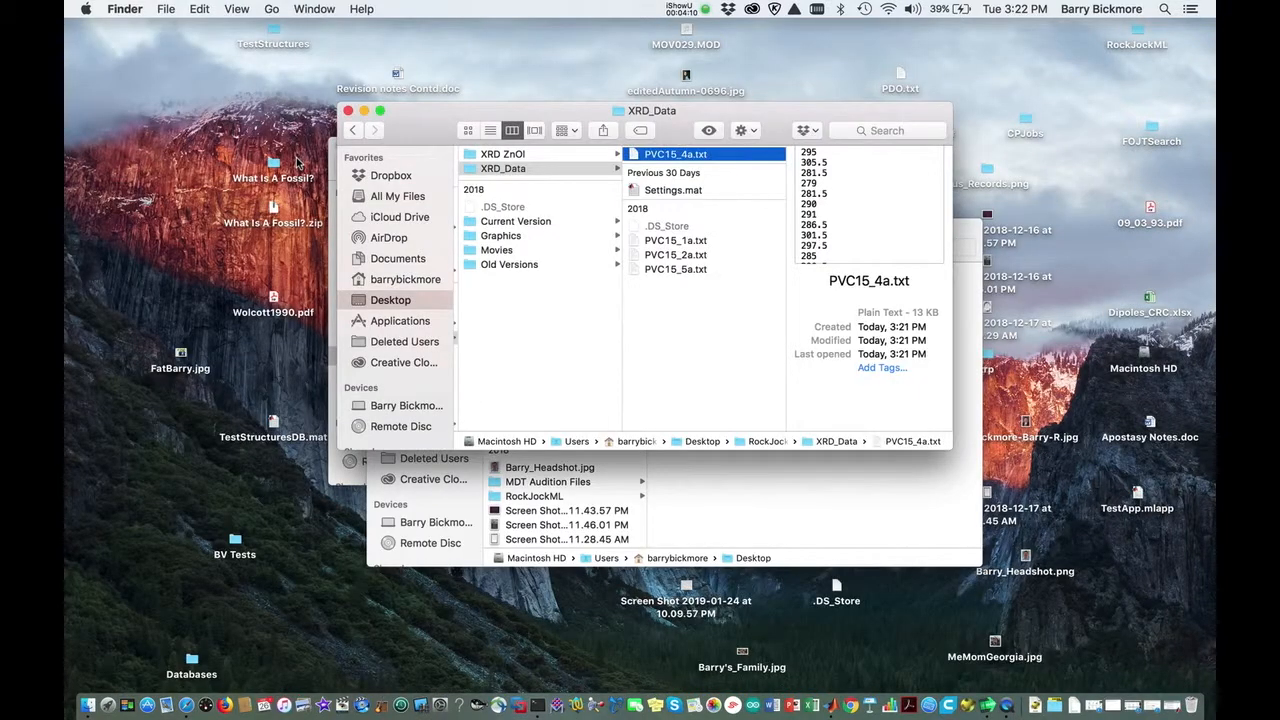